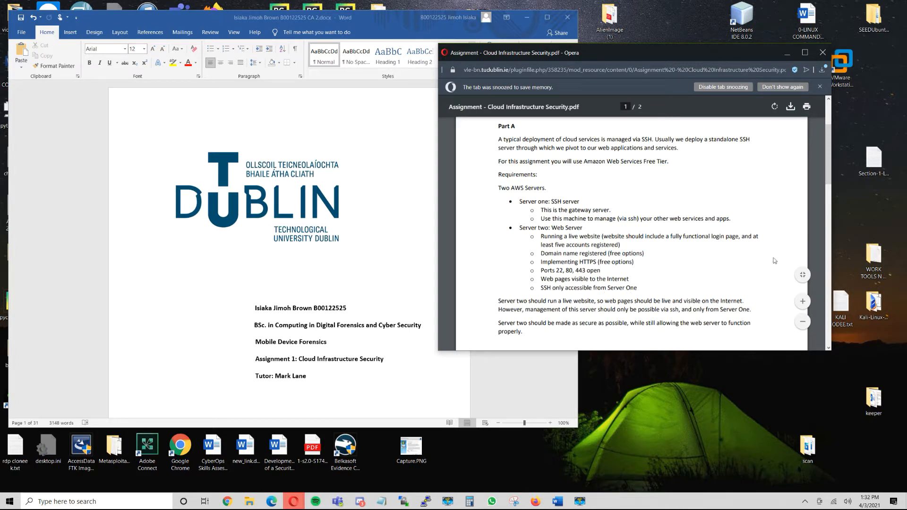
Review the Cloud Infrastructure Security assignment's deliverables and hardening points, then minimize the brief to leave the Word report in view.
left_click_drag(830, 167, 832, 211)
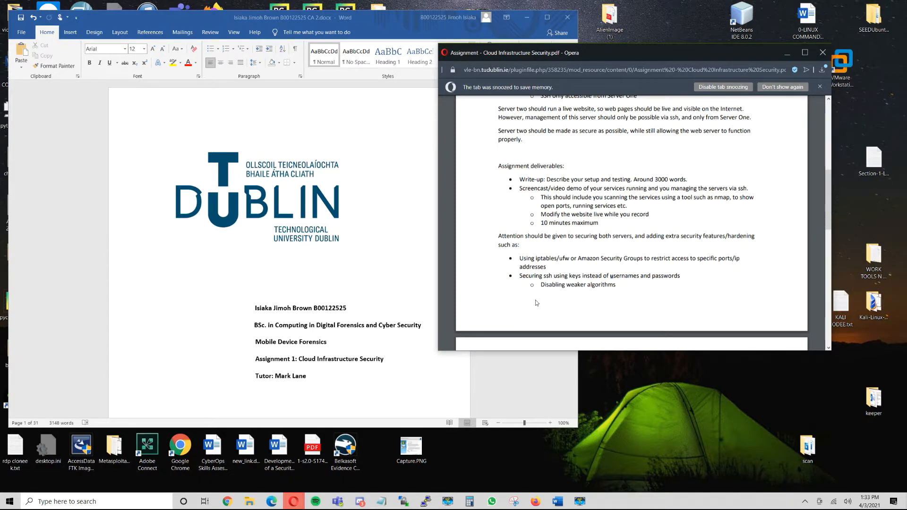
left_click(397, 235)
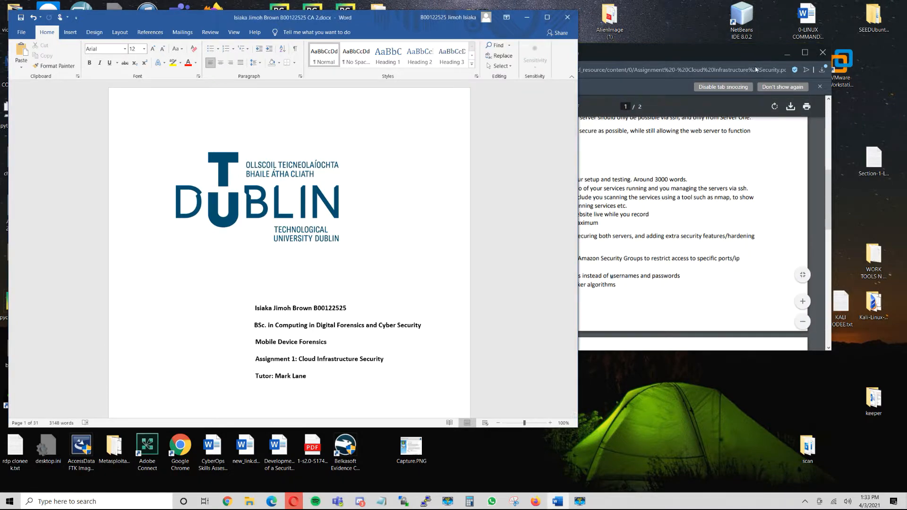
left_click(786, 53)
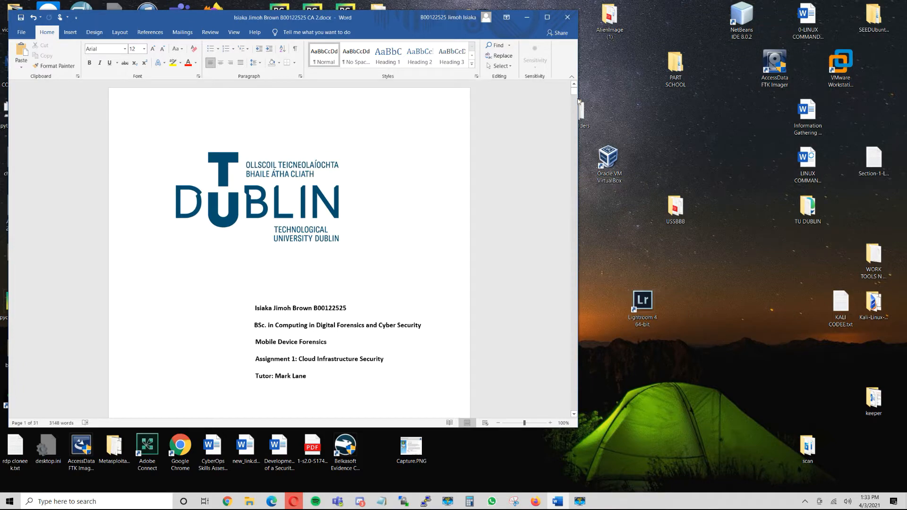
Read the report from the Introduction through the EC2 instance setup, key pair creation and the web server's inbound rules.
left_click_drag(574, 92, 573, 118)
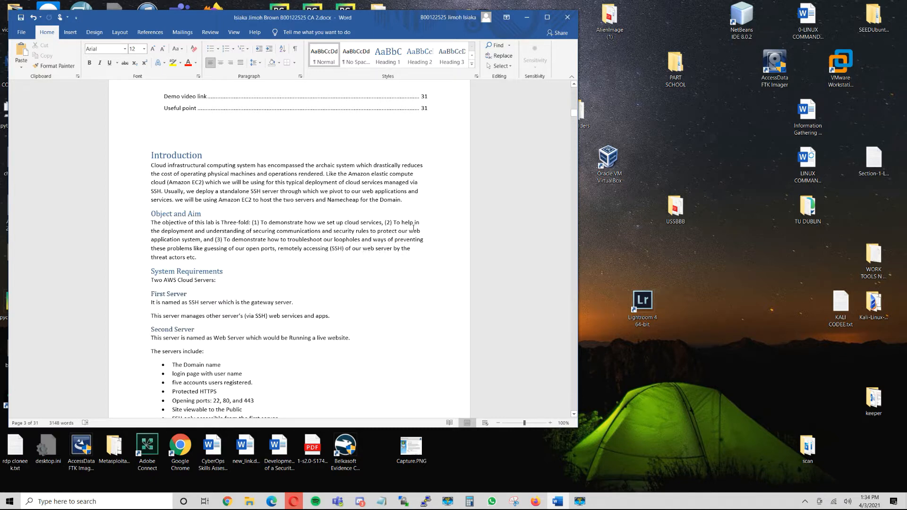
left_click_drag(574, 117, 573, 119)
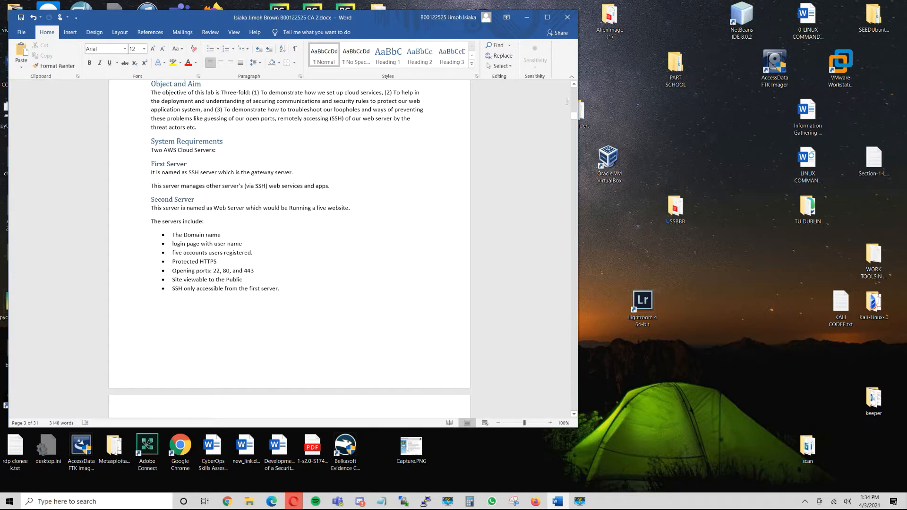
left_click_drag(573, 117, 573, 126)
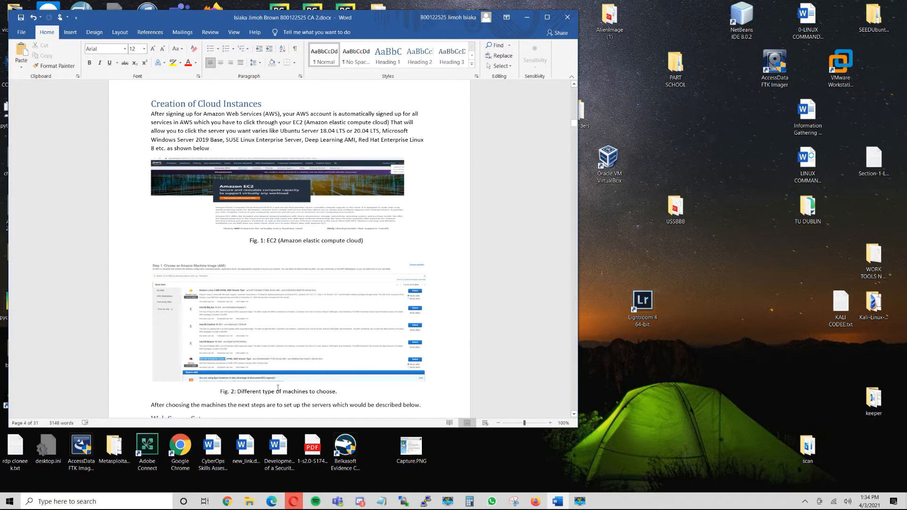
left_click_drag(575, 126, 576, 135)
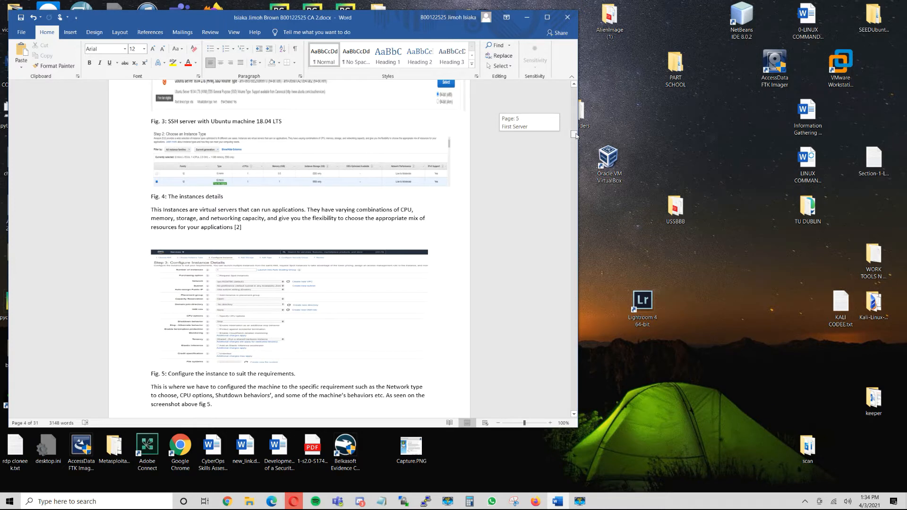
left_click_drag(576, 136, 576, 142)
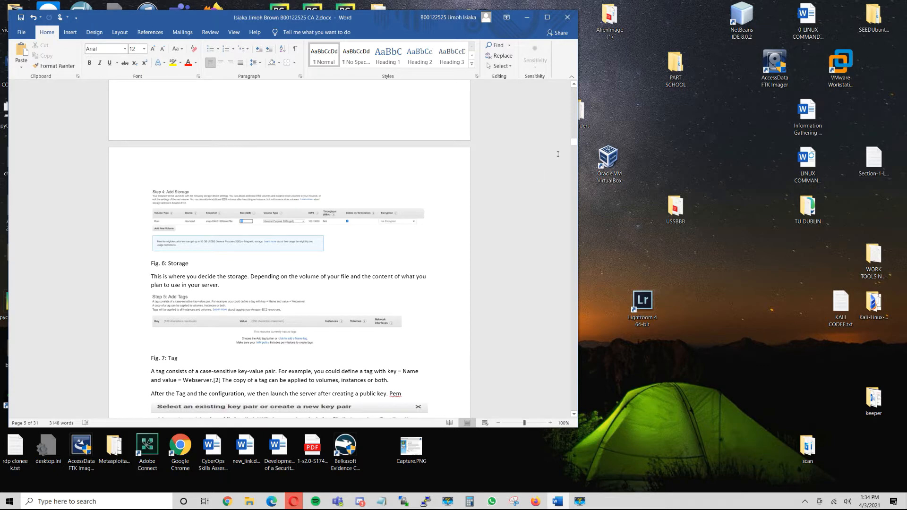
left_click_drag(574, 144, 573, 149)
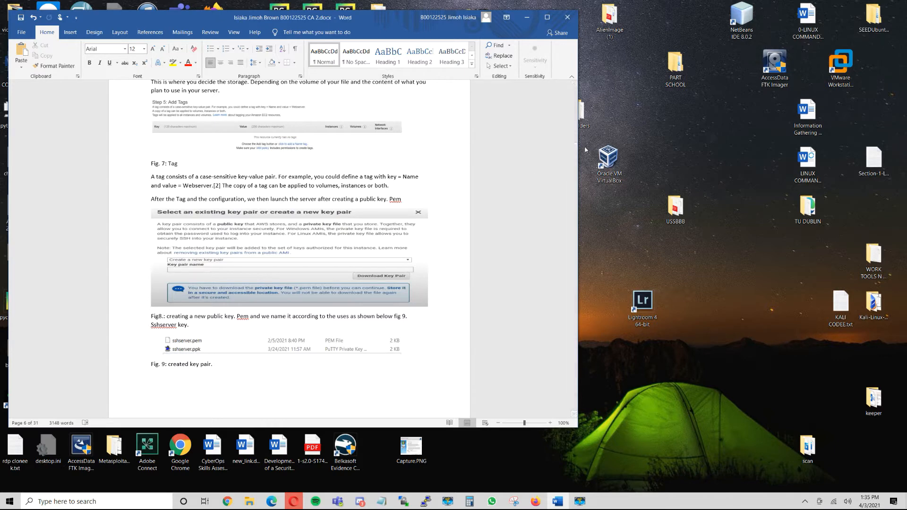
left_click_drag(575, 148, 574, 158)
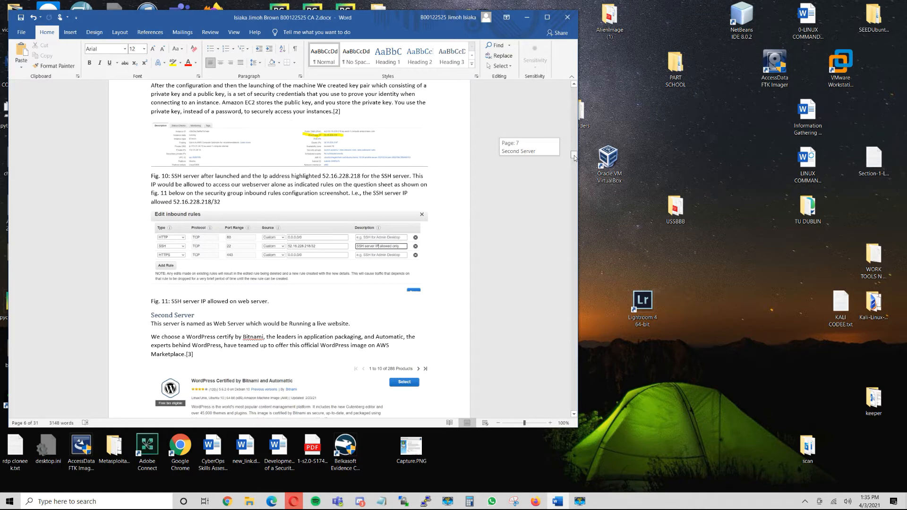
left_click_drag(574, 157, 574, 157)
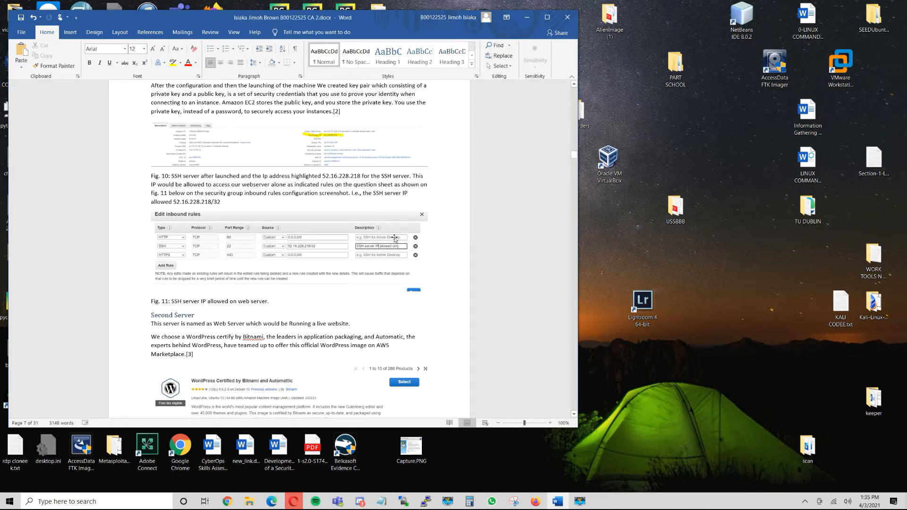
Examine the report's domain name sections, covering Namecheap registration, the Route 53 hosted zone, custom nameservers and the Elastic IP.
left_click_drag(574, 155, 572, 186)
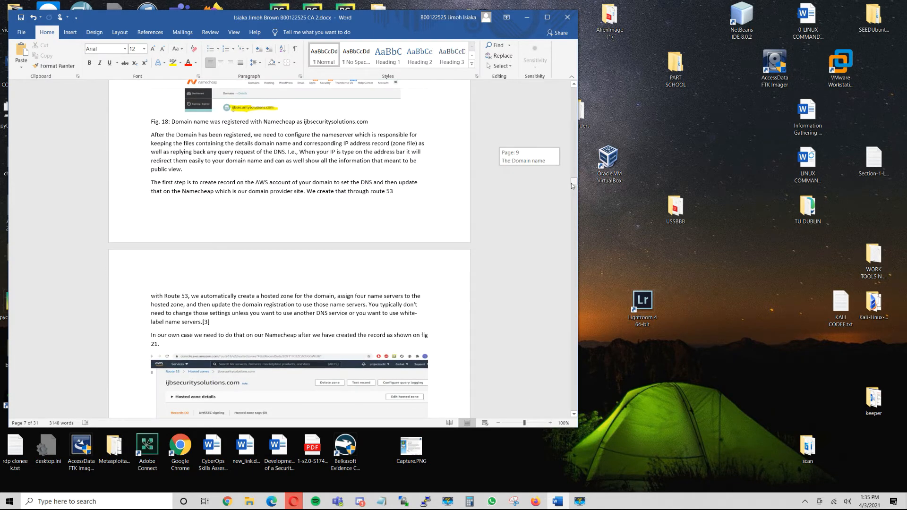
left_click_drag(573, 185, 573, 184)
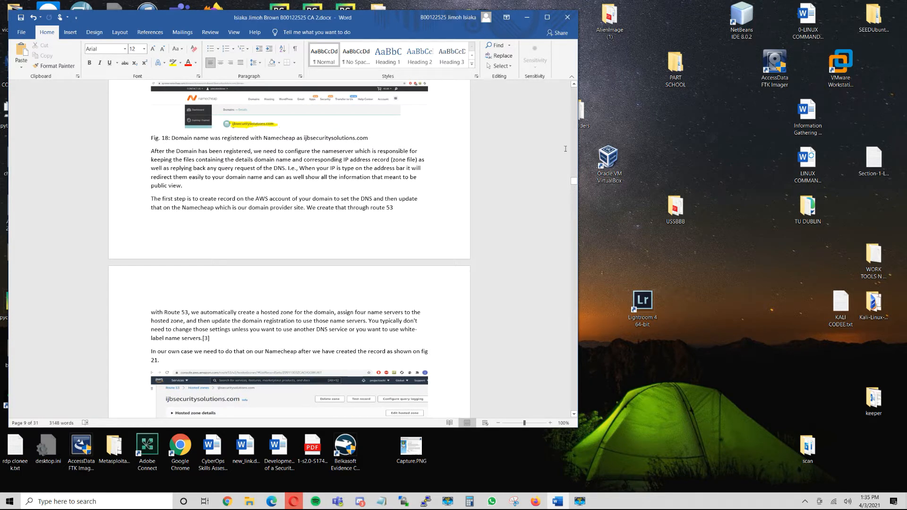
left_click_drag(574, 181, 572, 189)
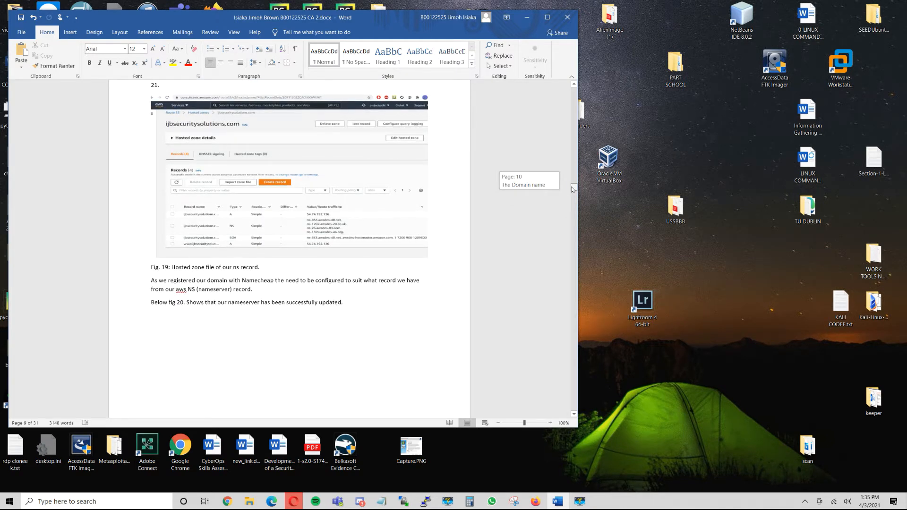
left_click_drag(571, 186, 571, 186)
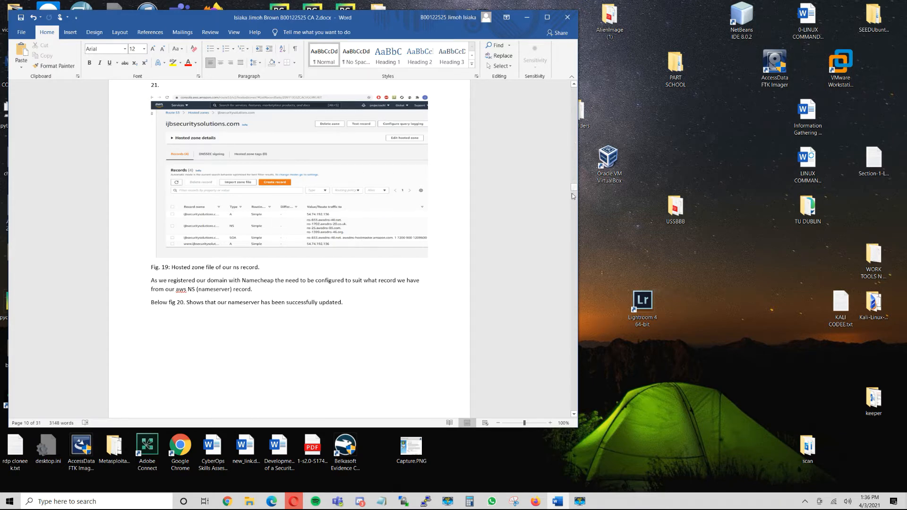
left_click_drag(573, 189, 574, 199)
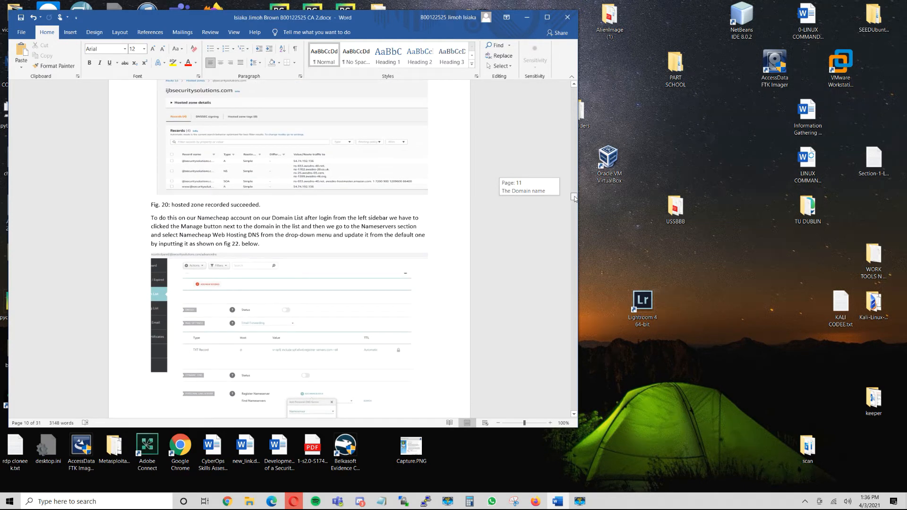
left_click_drag(574, 198, 574, 199)
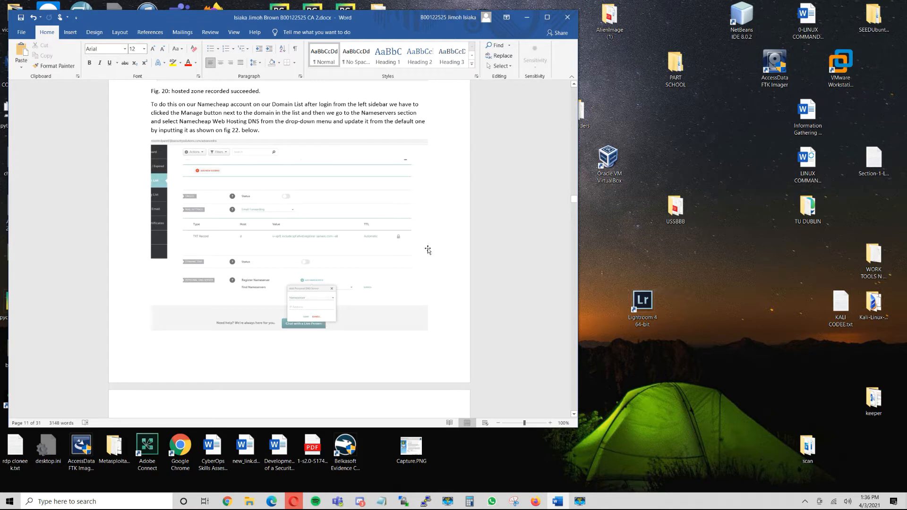
left_click_drag(574, 201, 573, 209)
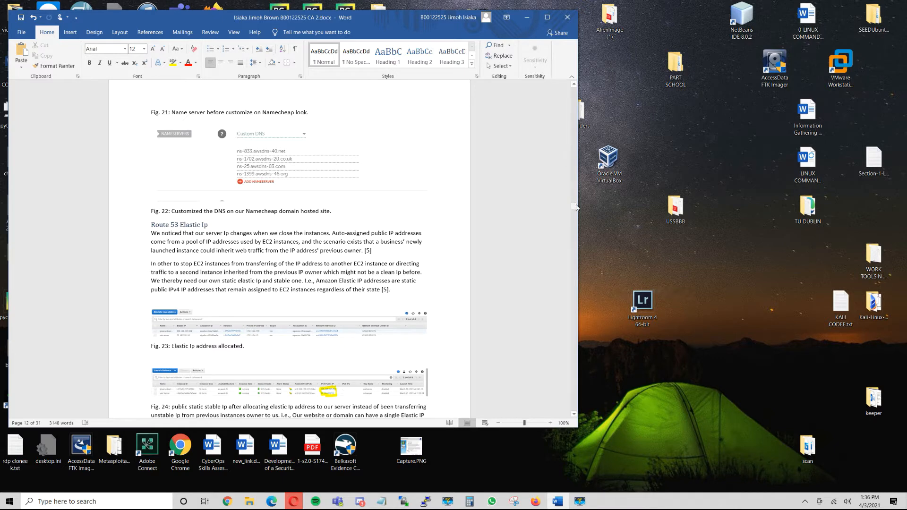
left_click_drag(576, 208, 575, 210)
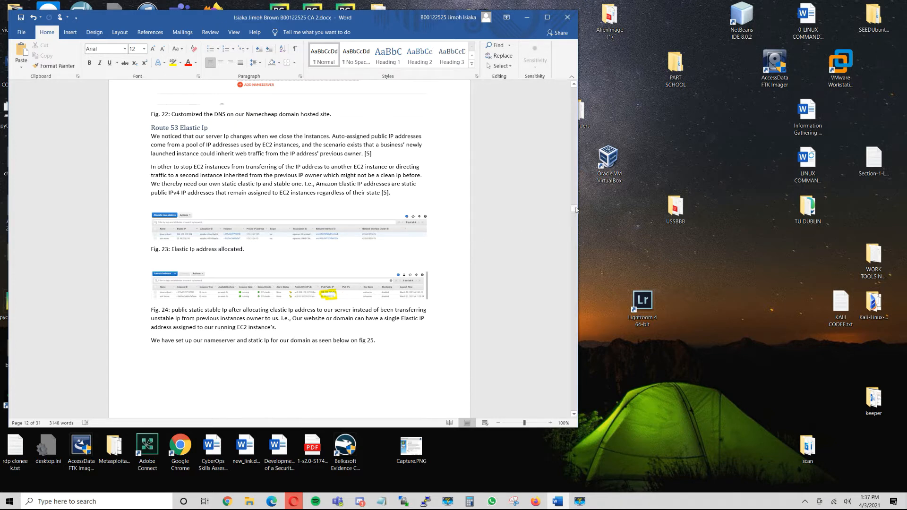
left_click_drag(576, 209, 575, 216)
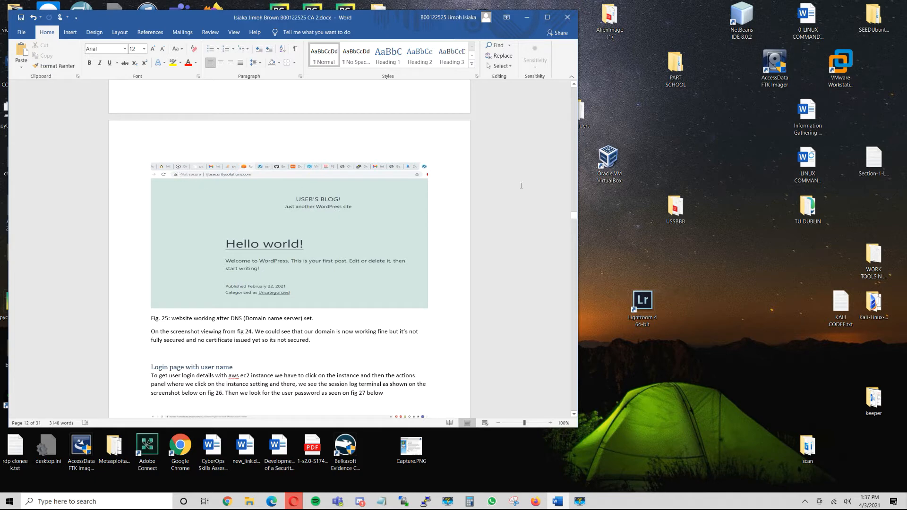
Review the report's login details, SSL/TLS configuration and Protected HTTPS sections up to the certificate details figure.
left_click_drag(573, 214, 574, 227)
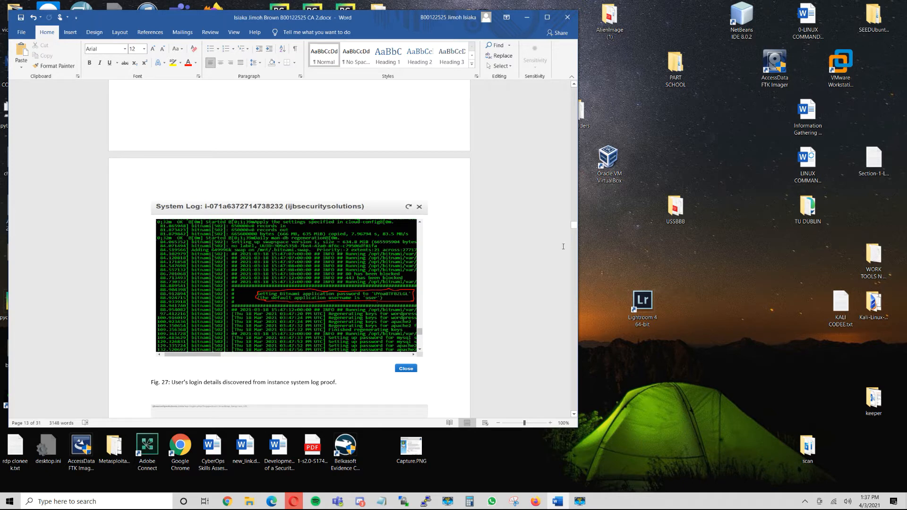
left_click_drag(574, 226, 577, 248)
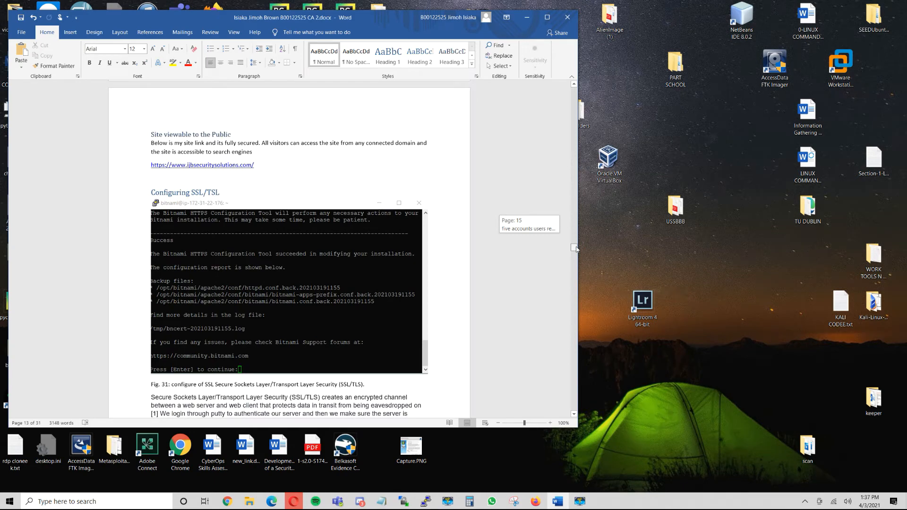
left_click_drag(576, 249, 576, 251)
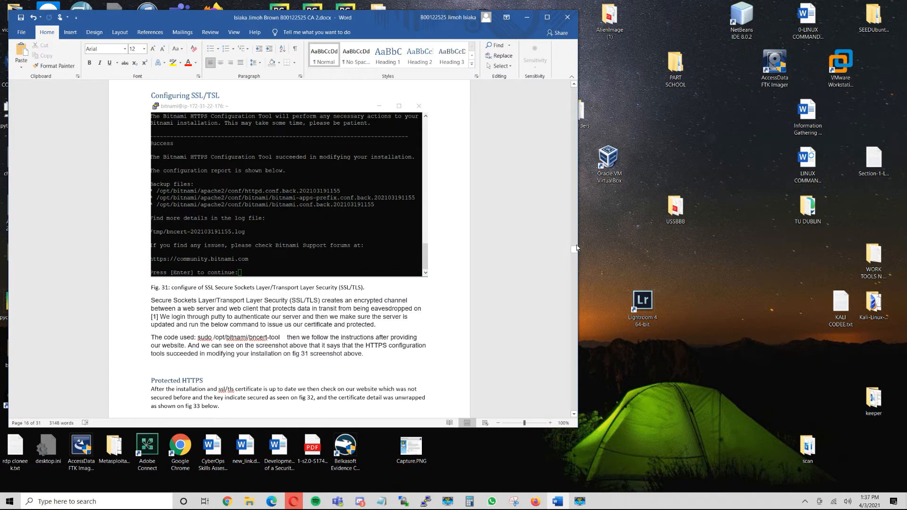
left_click_drag(574, 251, 573, 261)
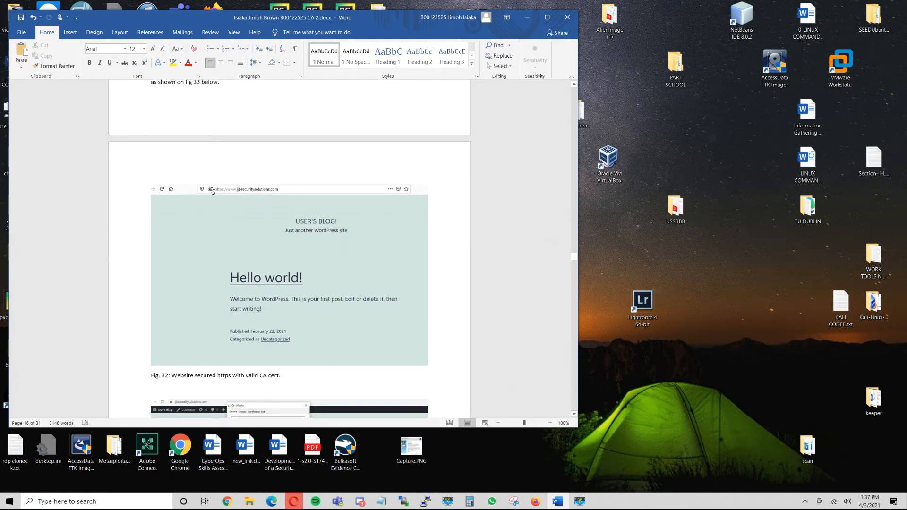
left_click_drag(573, 257, 574, 263)
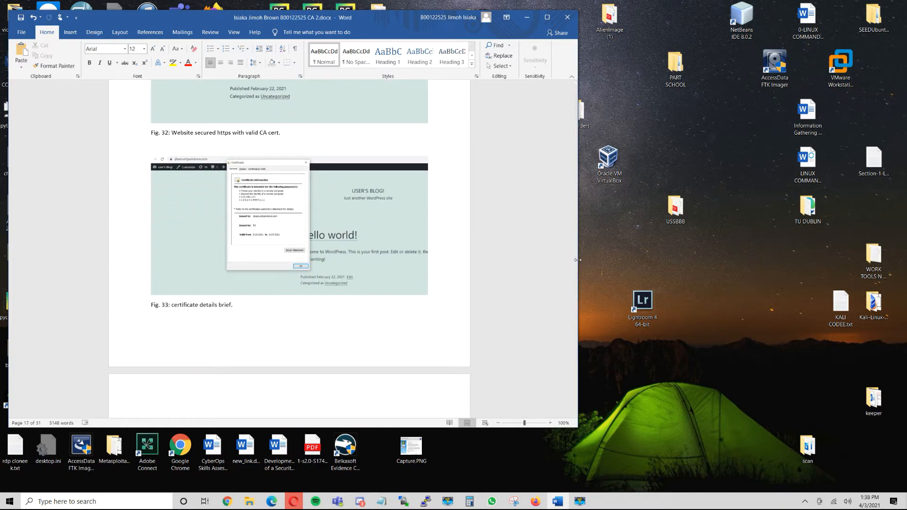
Examine the report's sections on opening ports 22, 80 and 443, SSH access from the first server, and security hardening.
left_click_drag(574, 262, 574, 273)
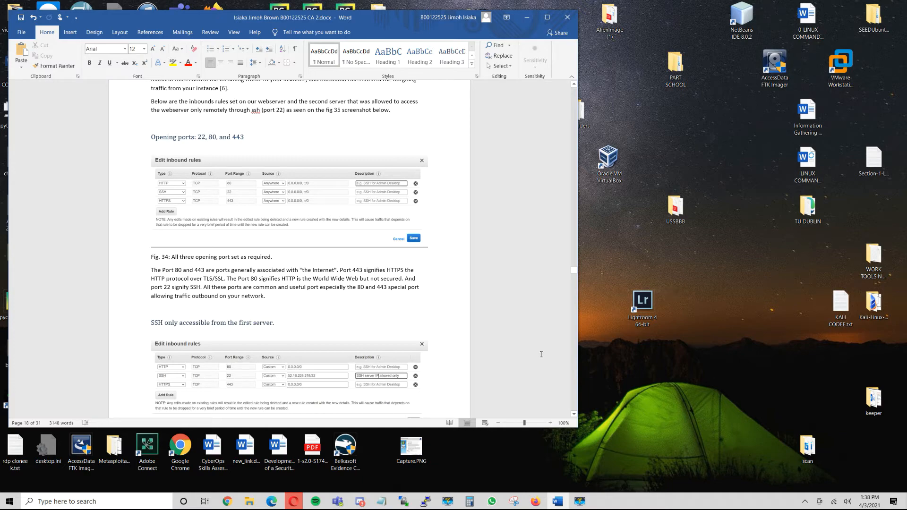
left_click_drag(573, 271, 573, 286)
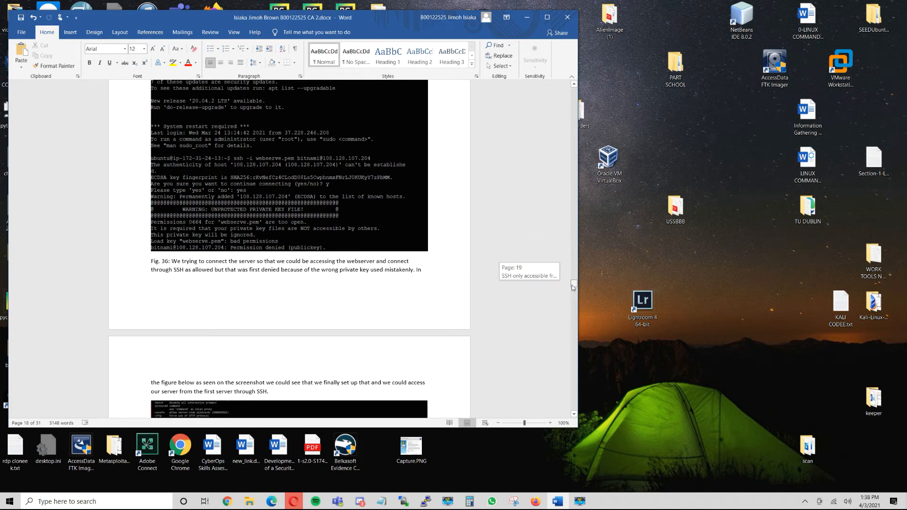
left_click_drag(573, 286, 573, 290)
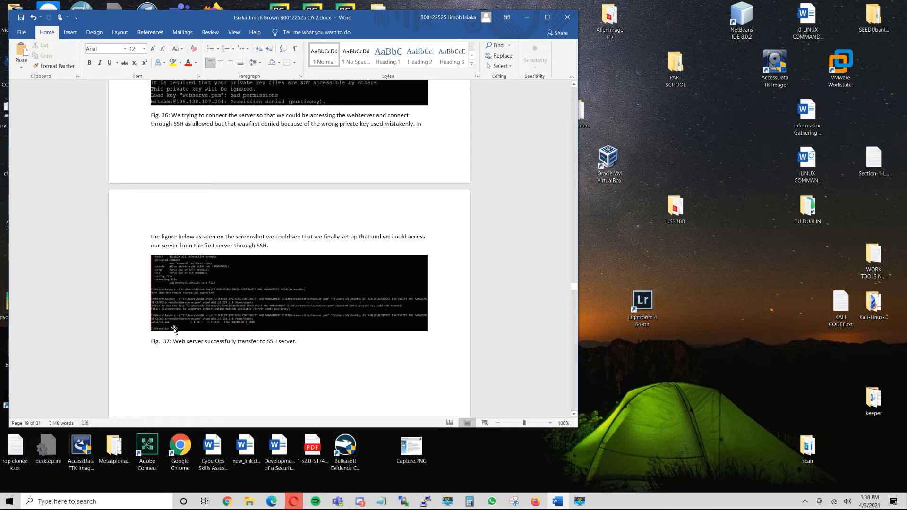
left_click_drag(574, 289, 574, 305)
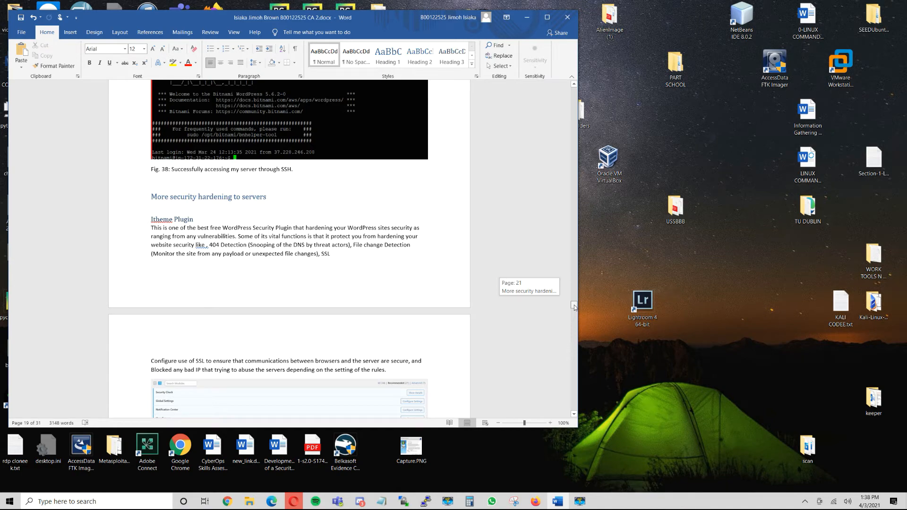
left_click_drag(574, 306, 573, 305)
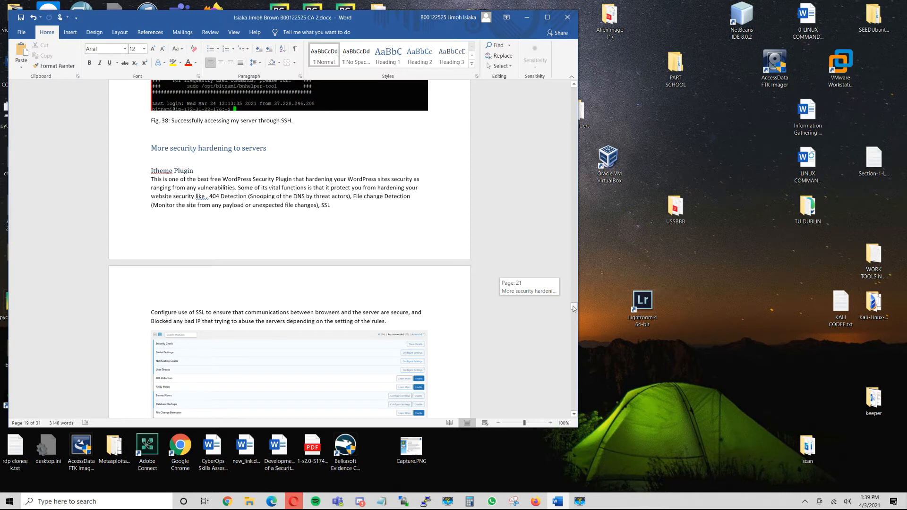
left_click_drag(574, 308, 574, 308)
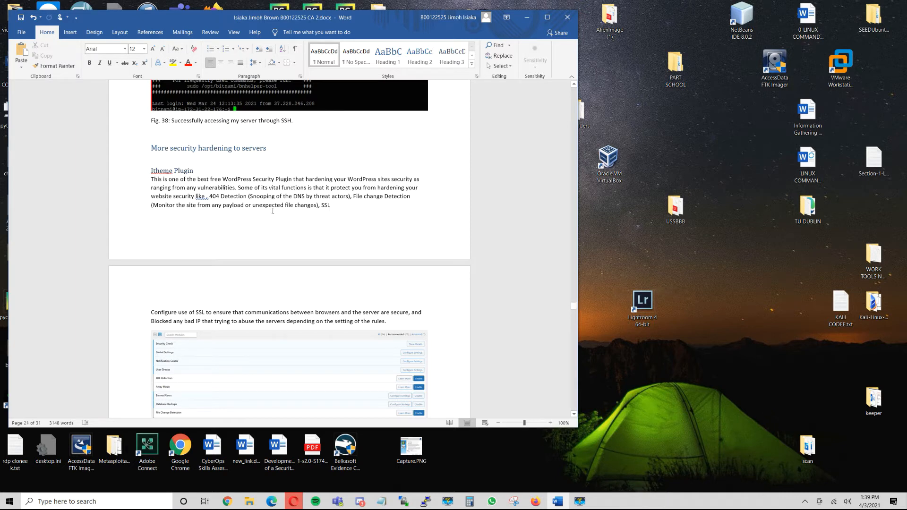
left_click(578, 502)
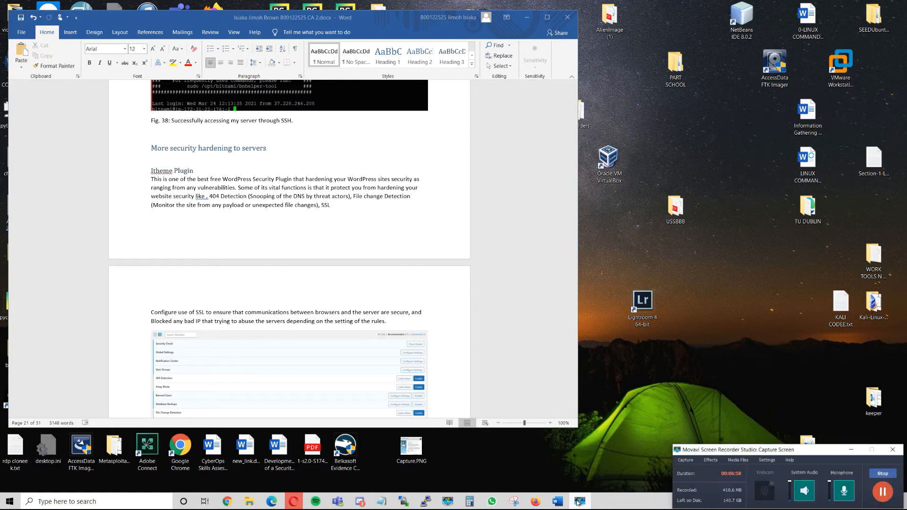
left_click(578, 502)
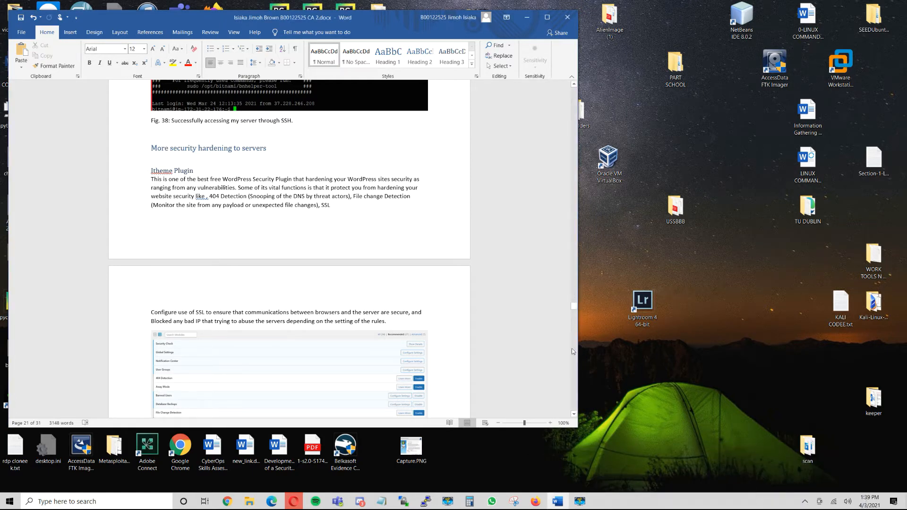
left_click(580, 502)
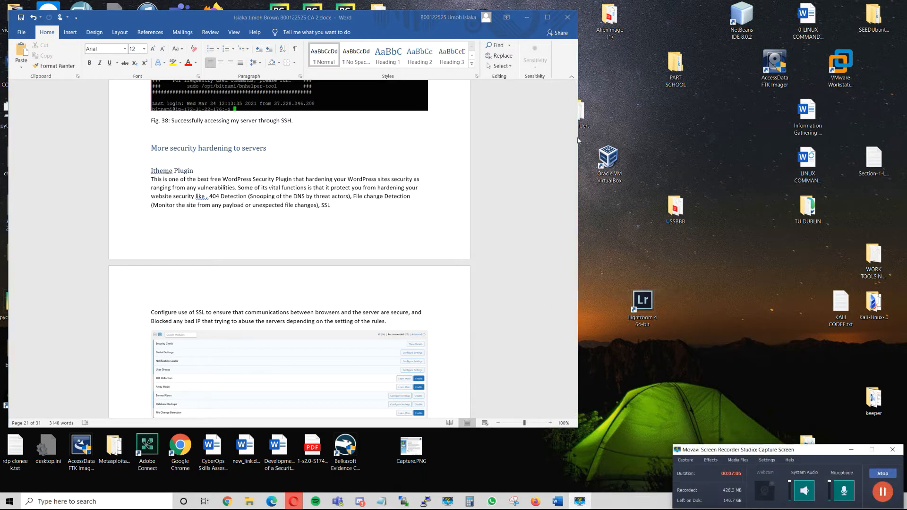
left_click(500, 281)
Read the report's server security check-up section, covering the Nmap port scan and web application scanning.
left_click_drag(574, 307, 574, 324)
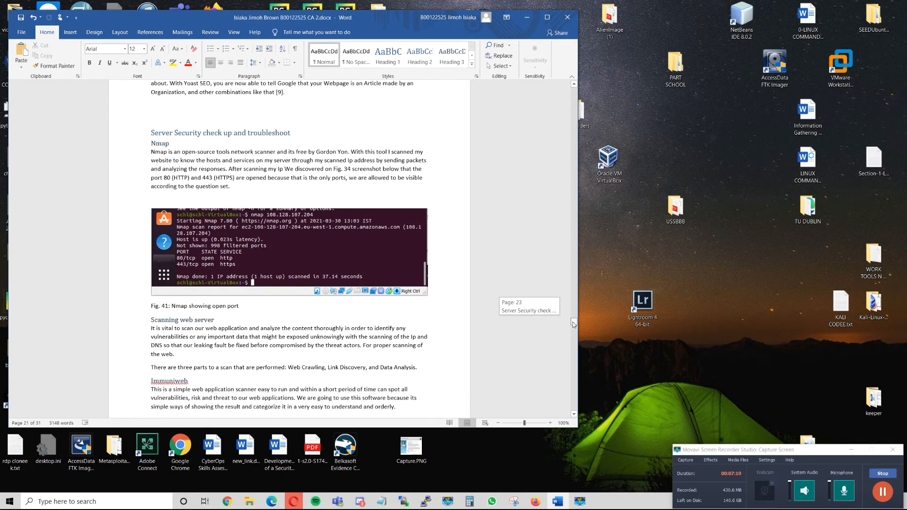
left_click_drag(573, 324, 572, 338)
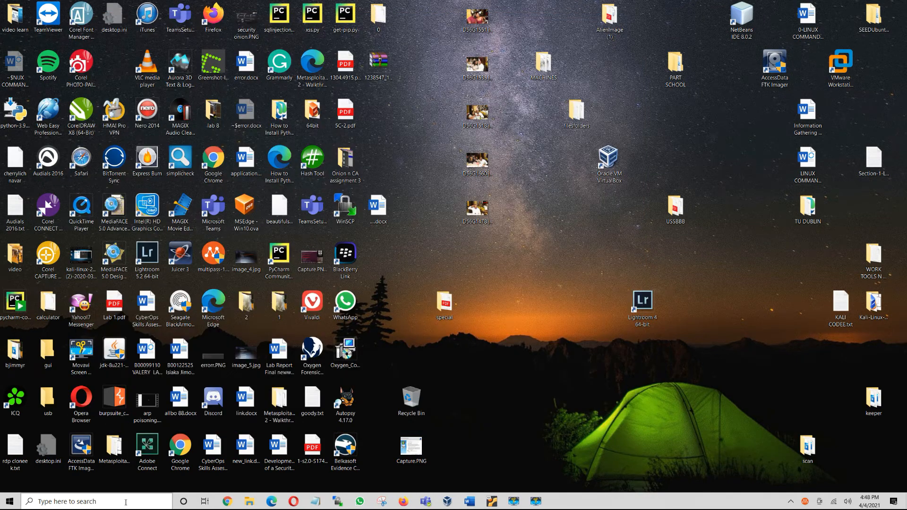
Open PuTTY and set the SSH session's host to 52.16.228.218.
left_click(125, 502)
type("putt")
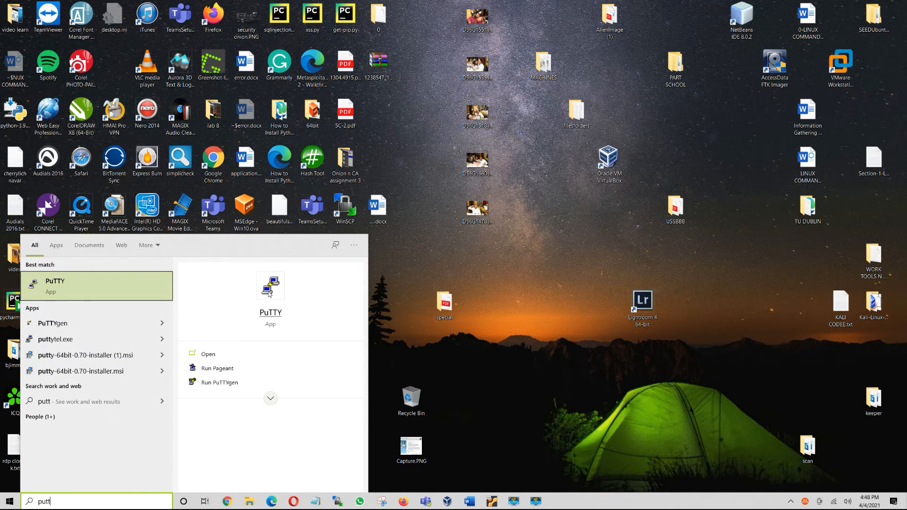
left_click(268, 294)
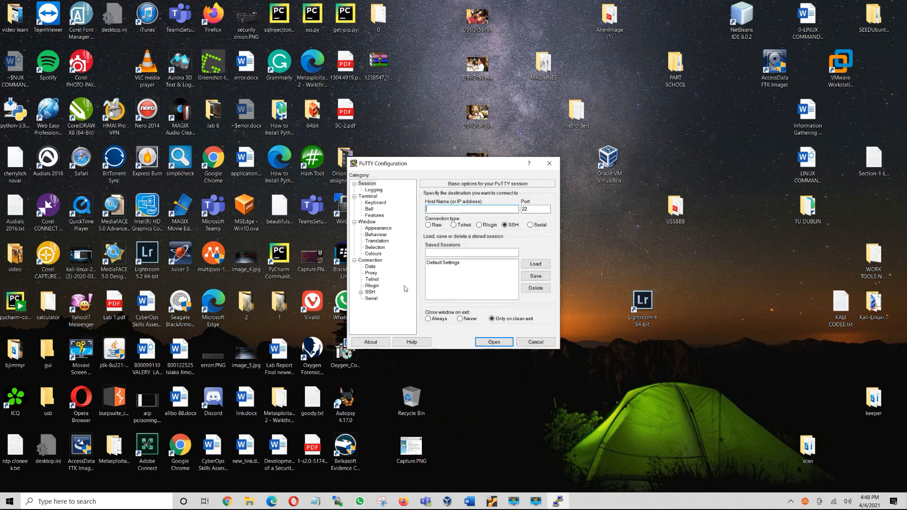
left_click(437, 253)
type("52.16.228.218")
key("ctrl+z")
left_click(445, 209)
type("52.16.228.218")
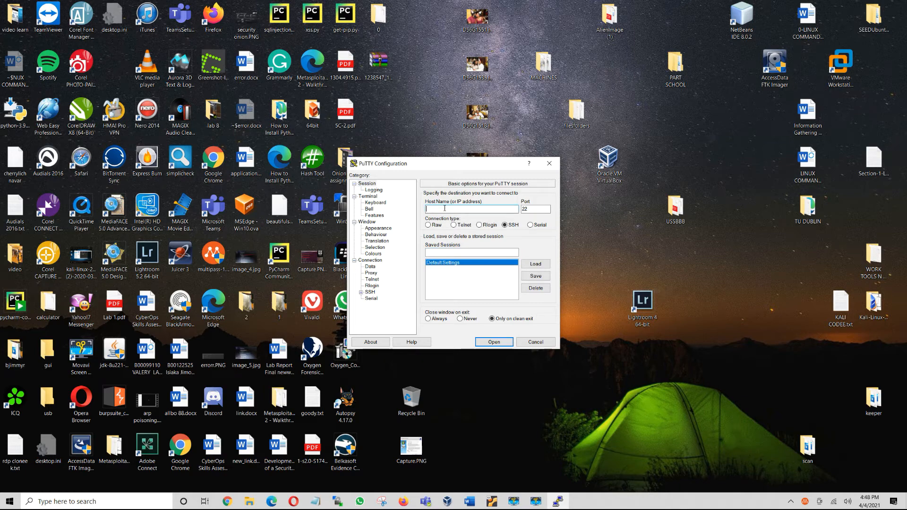
Load sshserver.ppk as the private key file for SSH authentication.
double_click(369, 292)
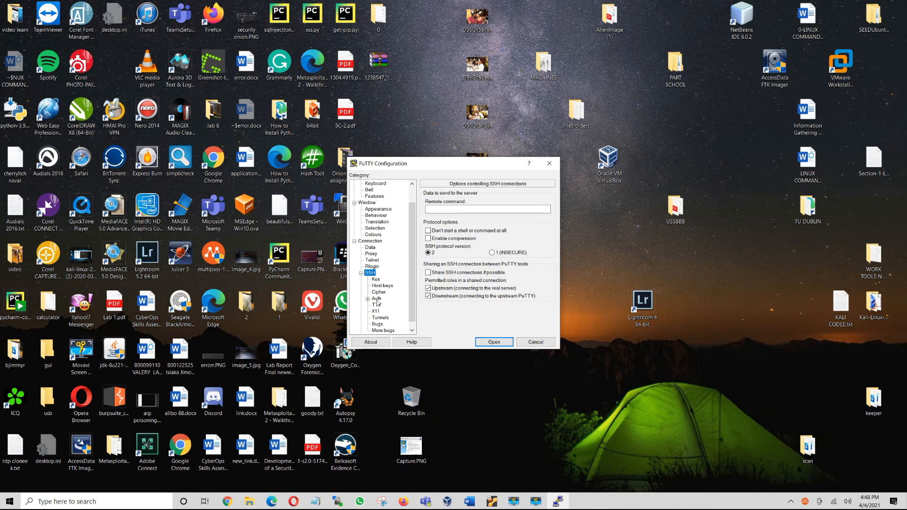
left_click(376, 298)
left_click(535, 283)
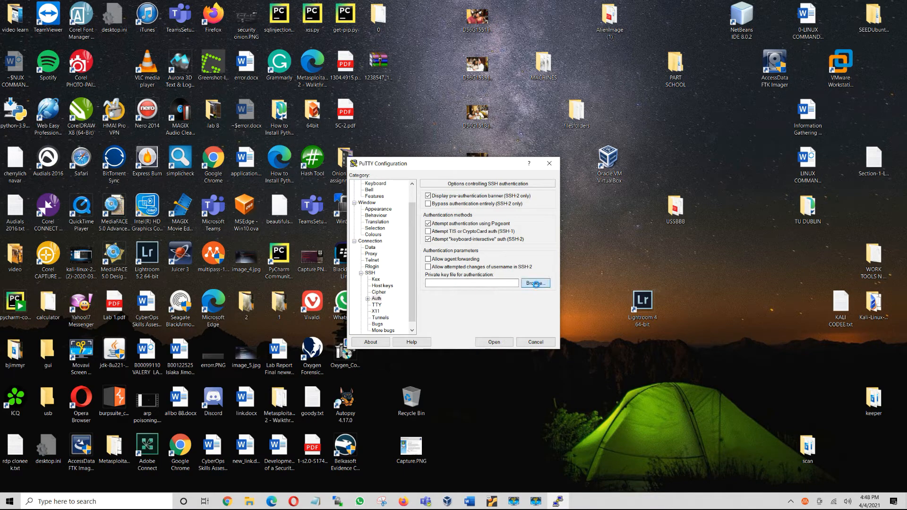
left_click(447, 245)
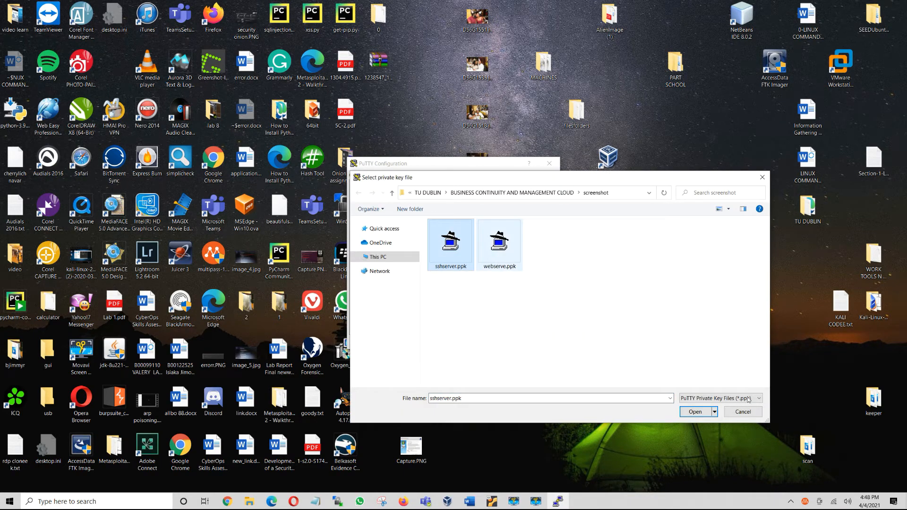
left_click(695, 411)
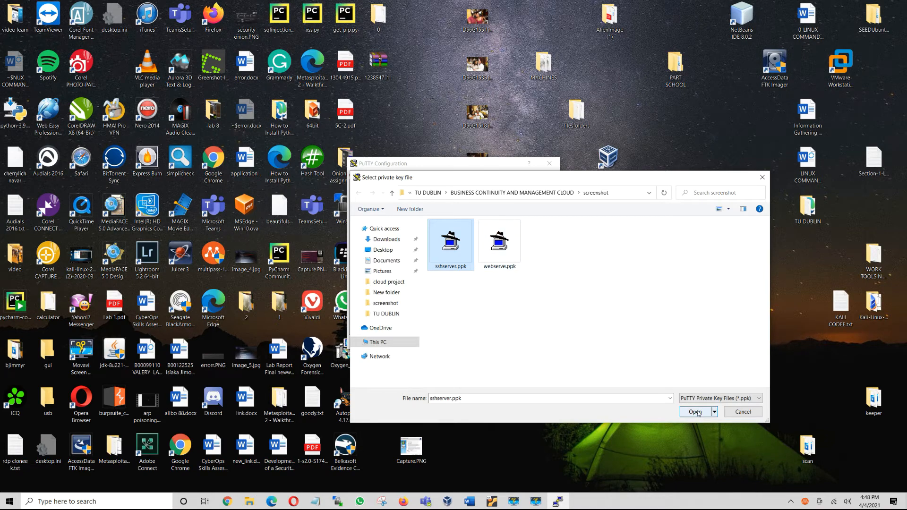
Open the SSH session and log in as ubuntu.
left_click(493, 342)
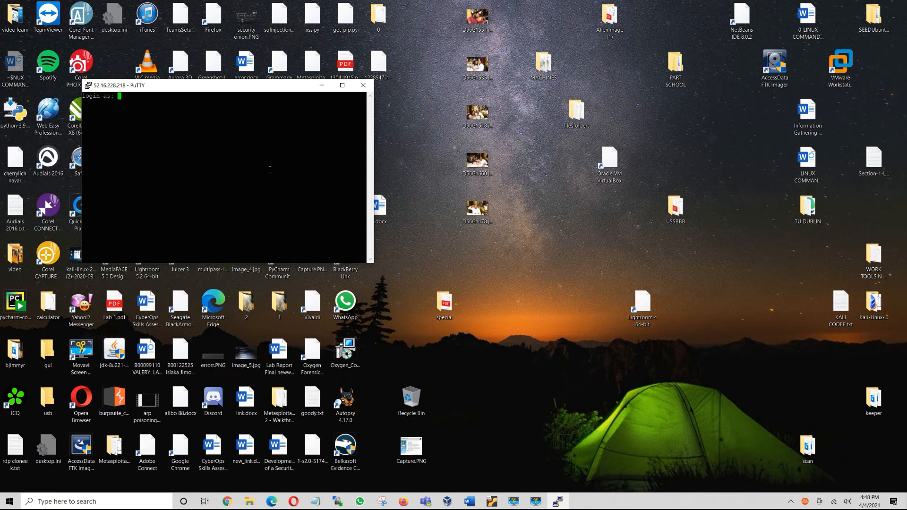
type("ubuntu")
key("Return")
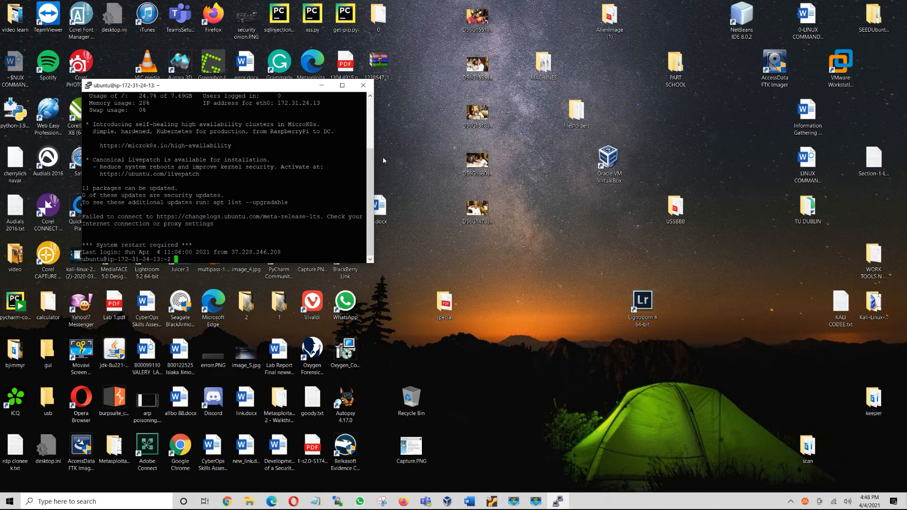
type("ssh bitnami@")
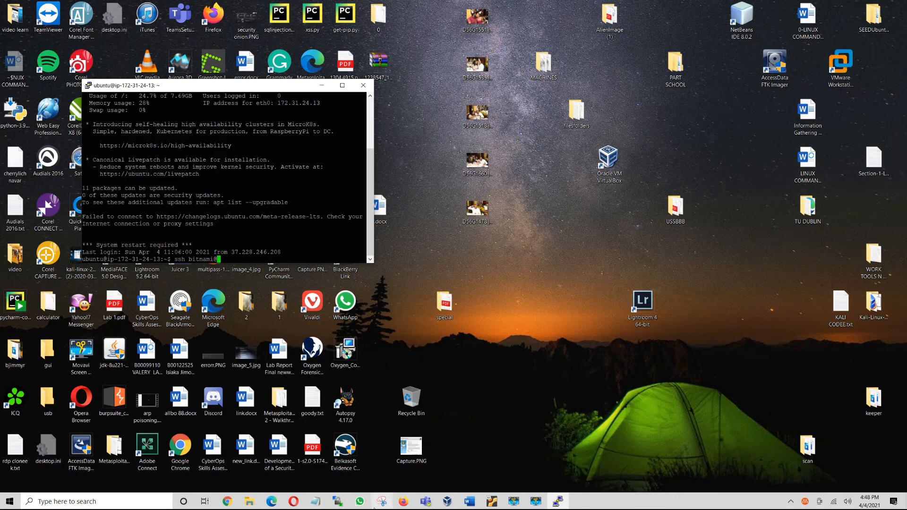
mouse_move(320, 503)
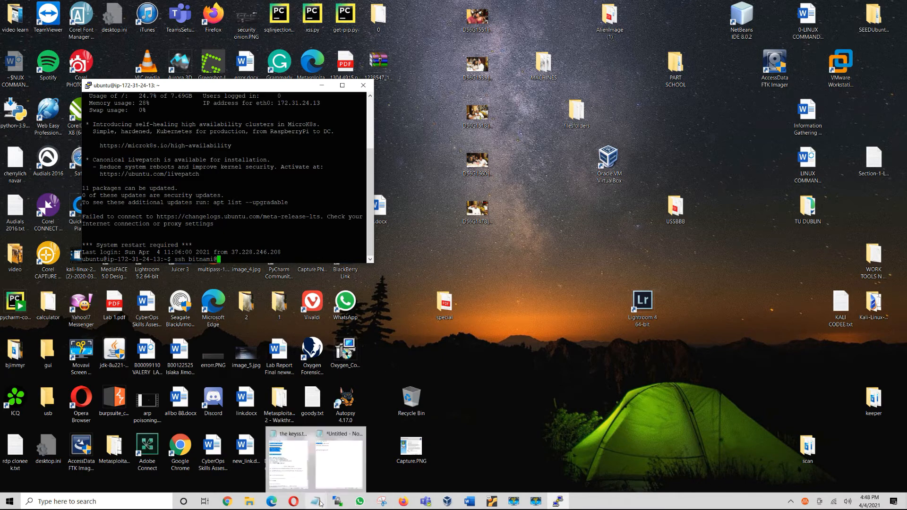
left_click(345, 460)
left_click(624, 164)
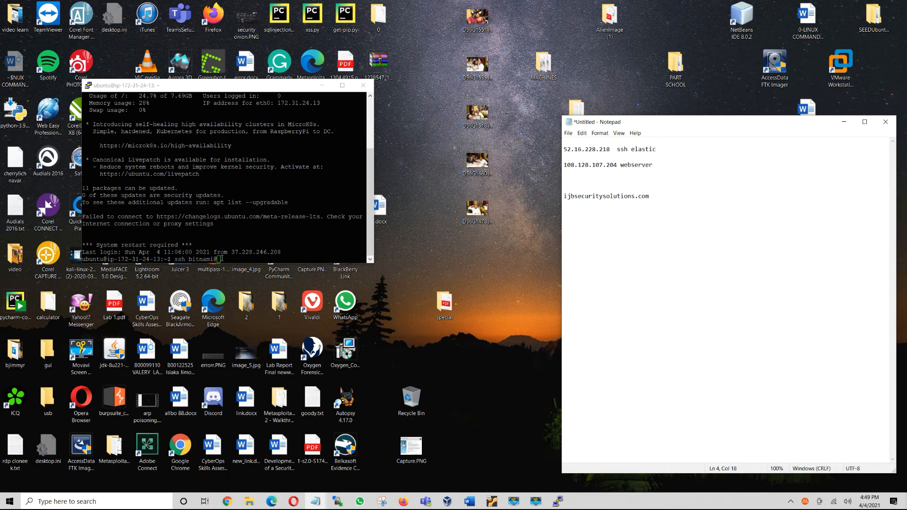
key("alt+Tab")
type("108")
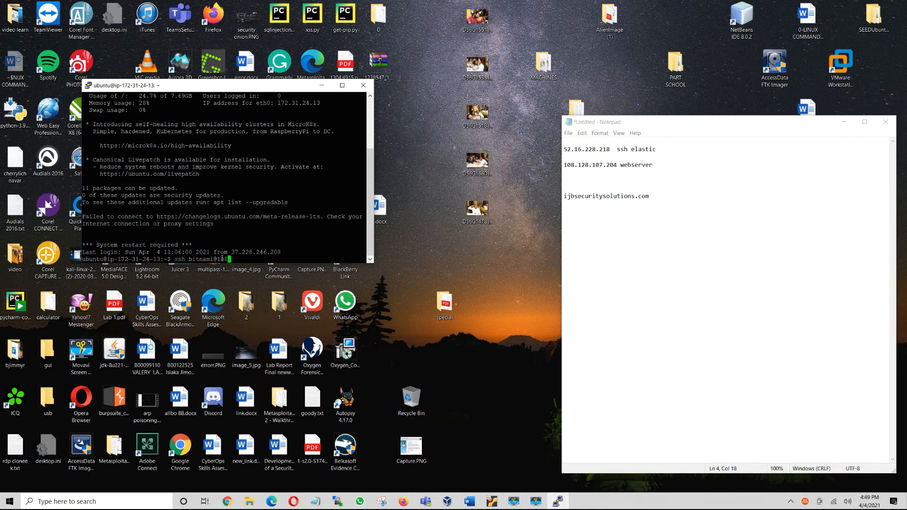
type(".128.107.204")
key("Return")
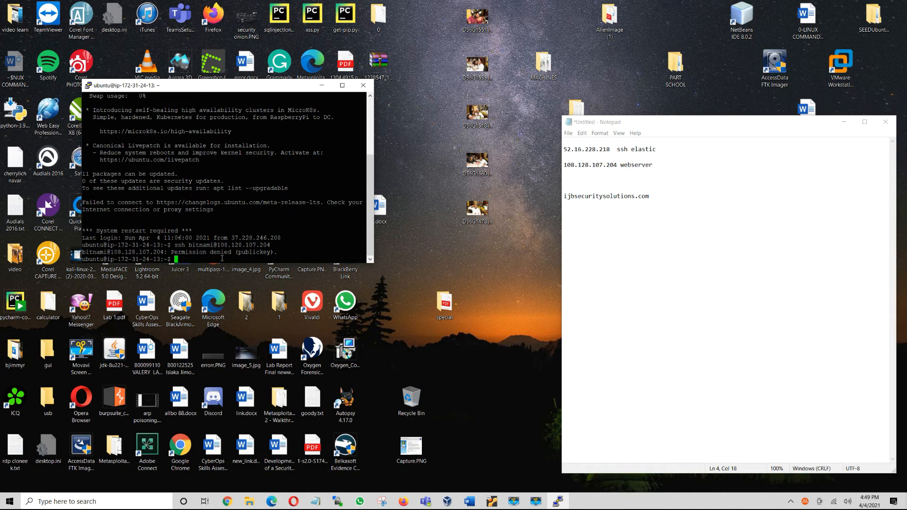
Set the permissions of webserve.pem to 400 on the SSH server.
type("chmod 400 webserve.pem")
key("Return")
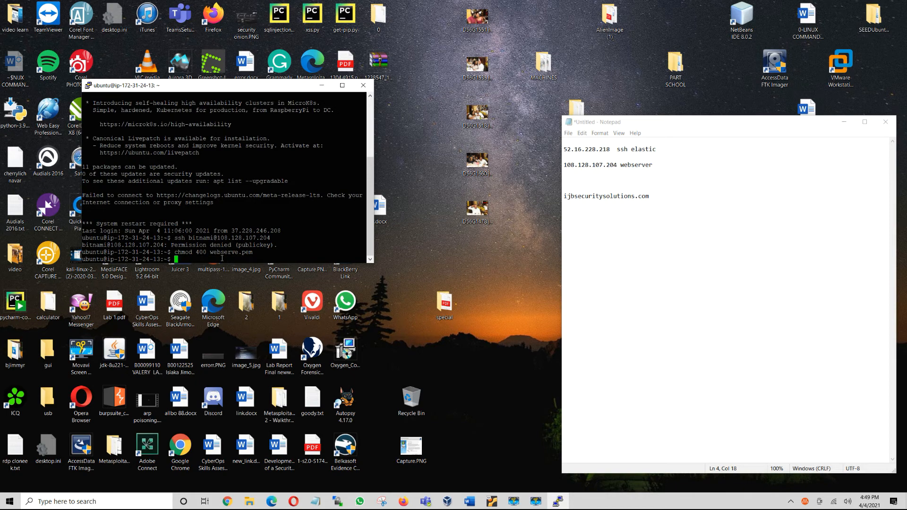
key("Up")
key("Up")
key("Left")
key("Left")
key("Left")
key("Left")
key("Left")
key("Left")
key("Left")
key("Left")
key("Left")
key("Left")
key("Left")
key("Left")
key("Left")
key("Left")
key("Left")
key("Left")
key("Left")
key("Left")
key("Left")
key("Left")
key("Left")
key("Left")
key("Left")
key("Left")
type("-")
key("BackSpace")
type("-i webserve.pem")
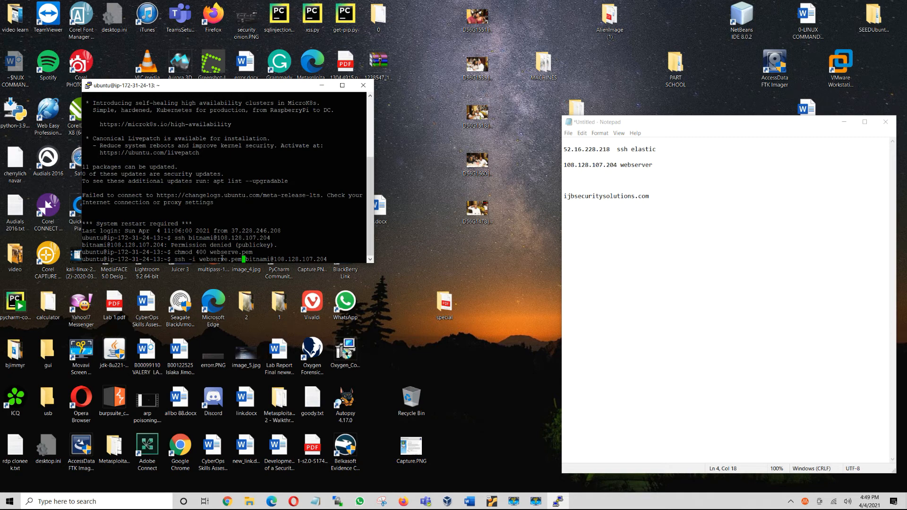
key("Return")
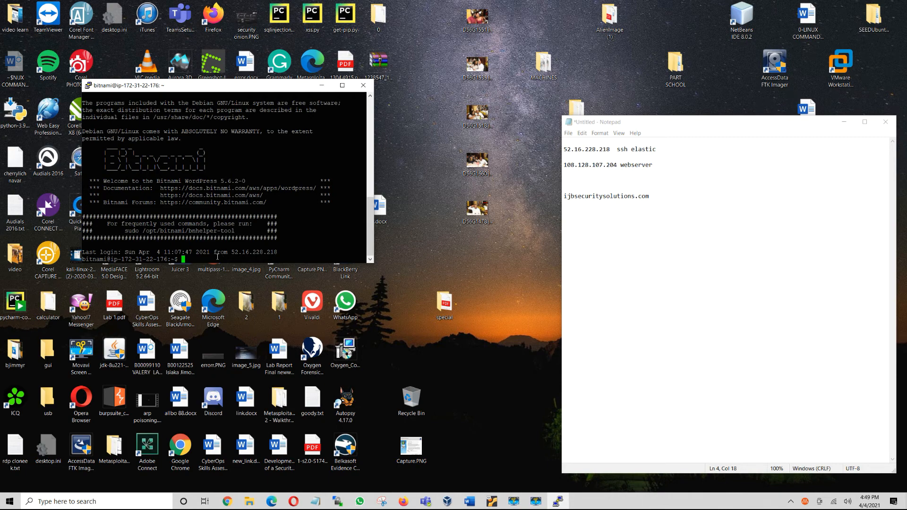
type("ls")
key("Return")
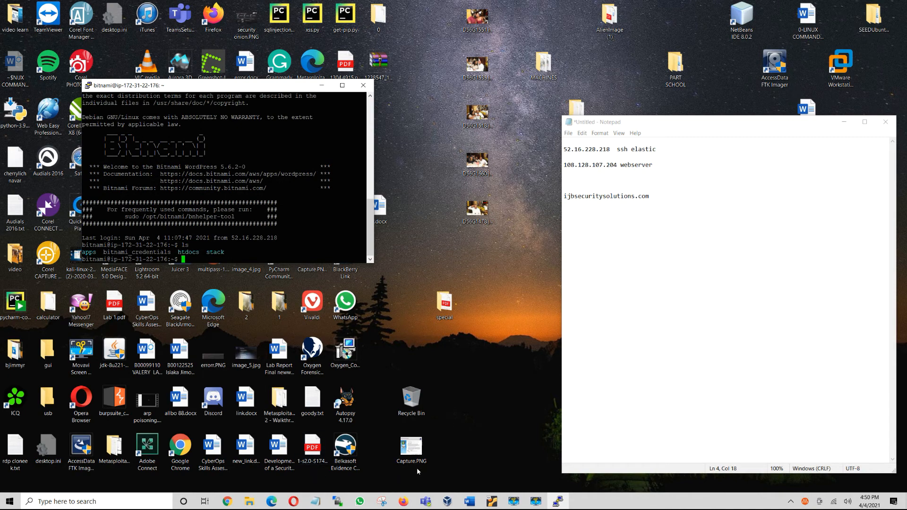
Switch to the Ubuntu virtual machine in VirtualBox and unlock it with the account password.
left_click(492, 503)
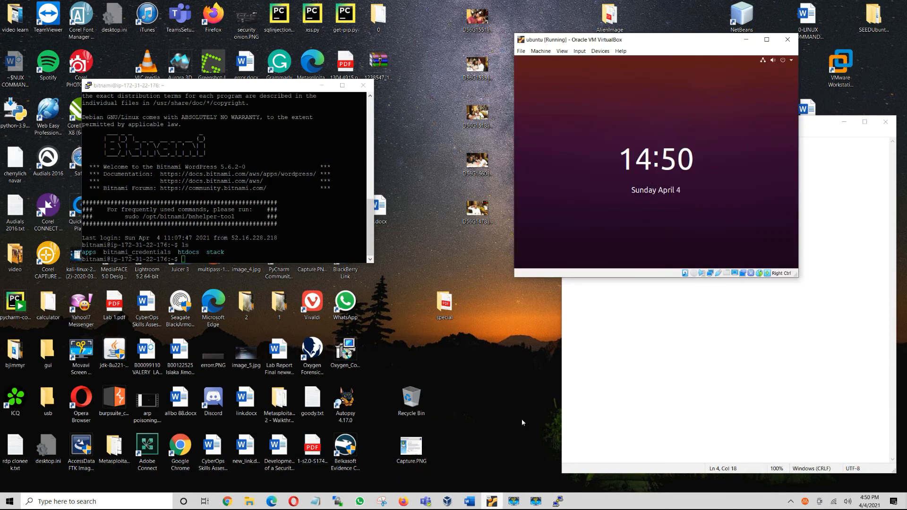
left_click(643, 136)
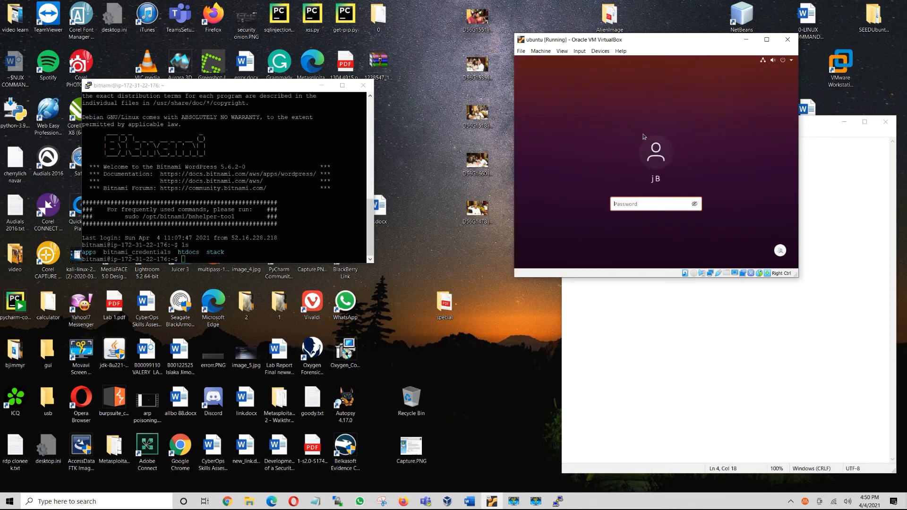
type("*********")
key("Return")
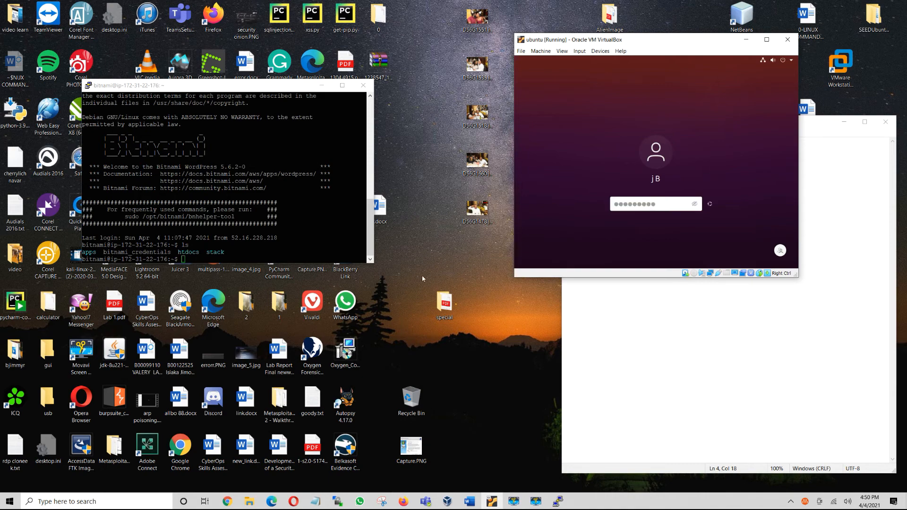
Switch to the browser's ImmuniWeb SSL Security Test page and run the test on ijbsecuritysolutions.com.
mouse_move(271, 501)
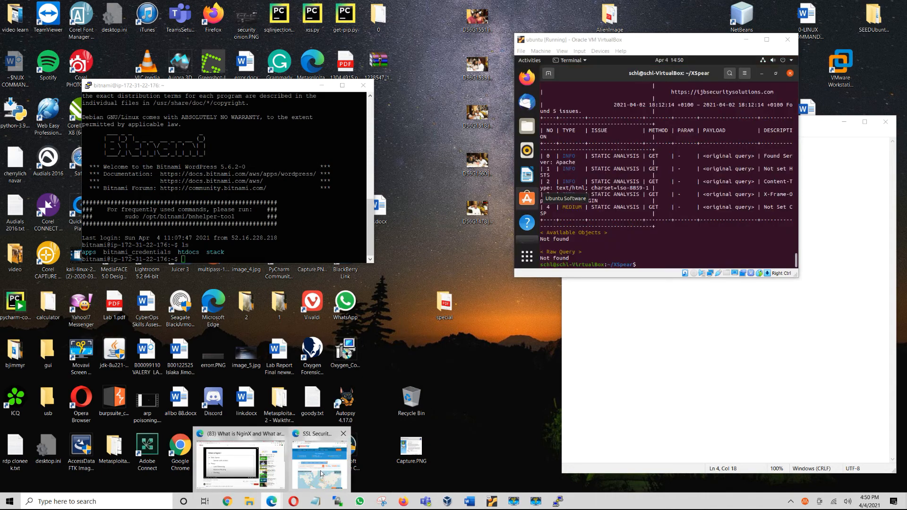
left_click(320, 469)
left_click(212, 305)
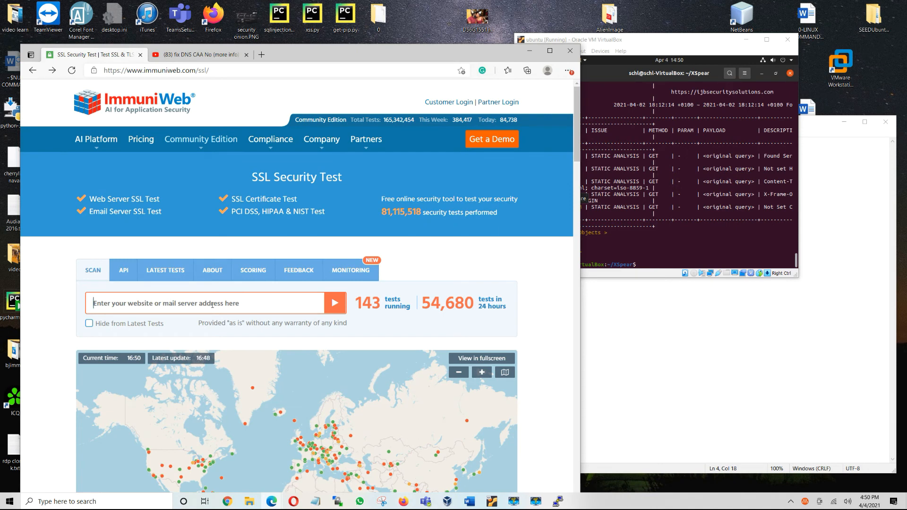
type("ijbsecuritys")
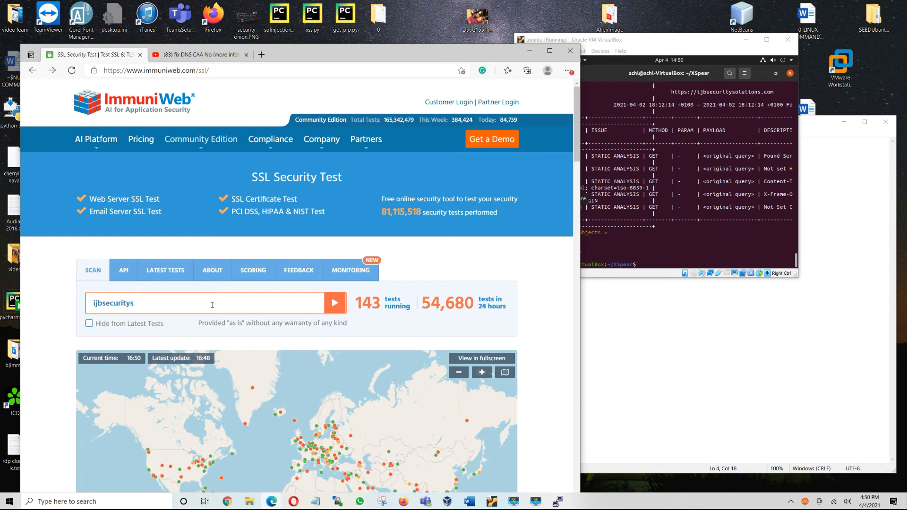
type("olutions.com")
key("Return")
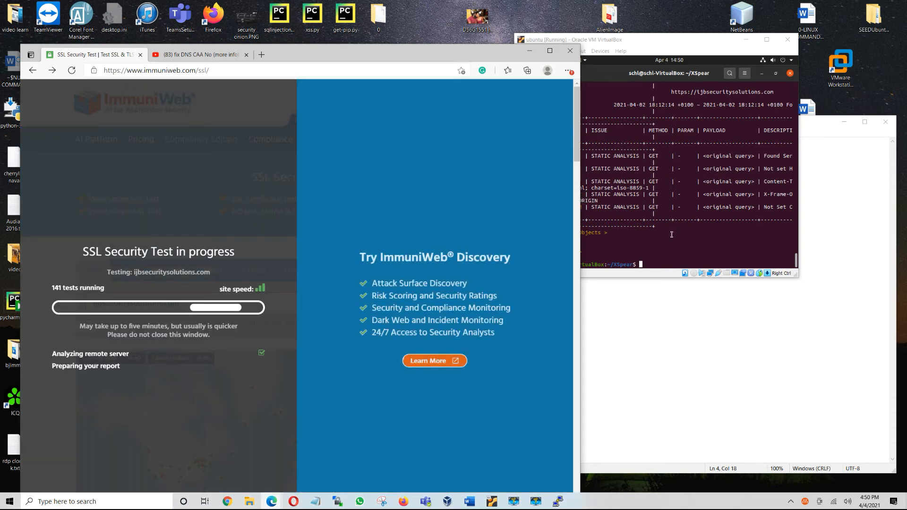
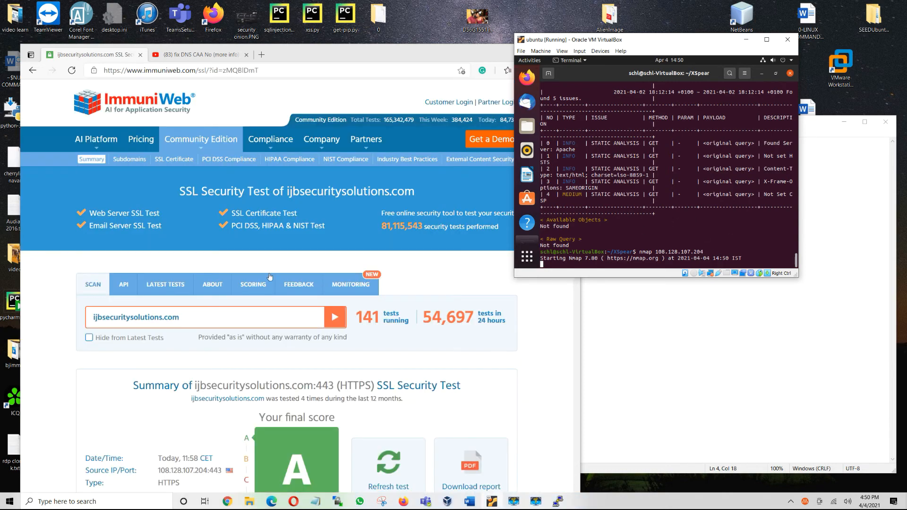
Examine the SSL test's summary, certificate analysis and PCI DSS compliance results, plus the Nmap scan output in the Ubuntu terminal.
left_click(537, 331)
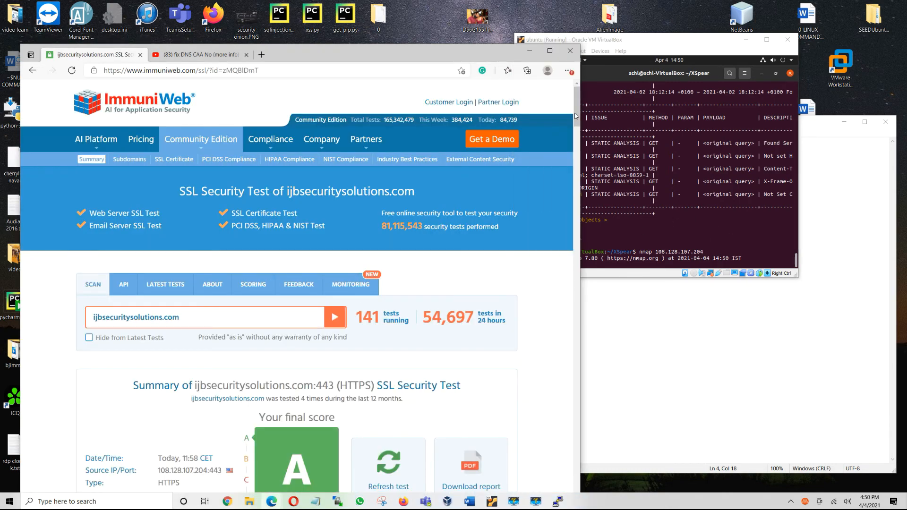
scroll(574, 138, "down", 3)
scroll(574, 138, "down", 4)
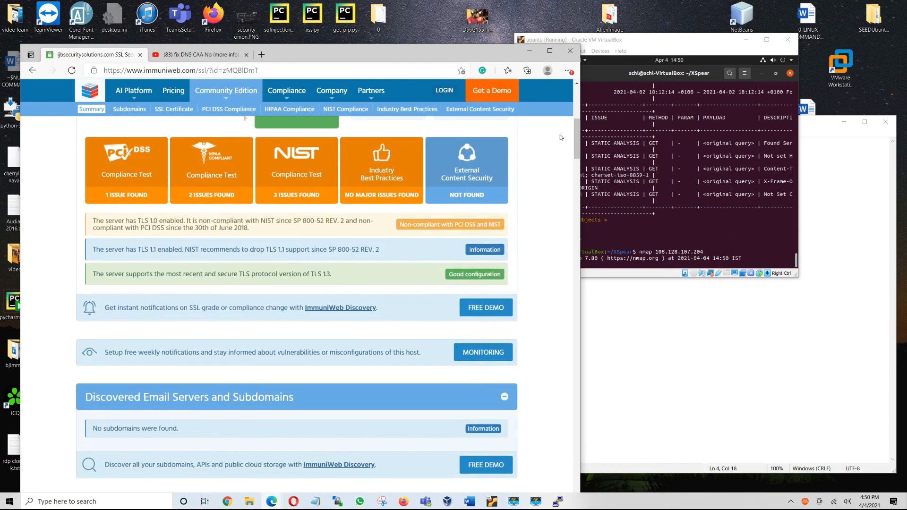
scroll(316, 178, "up", 2)
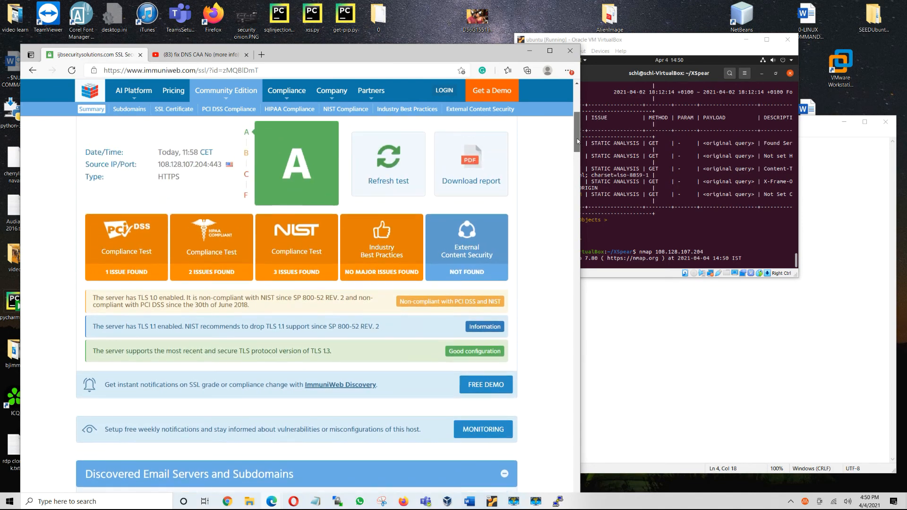
scroll(575, 157, "down", 6)
scroll(574, 157, "down", 2)
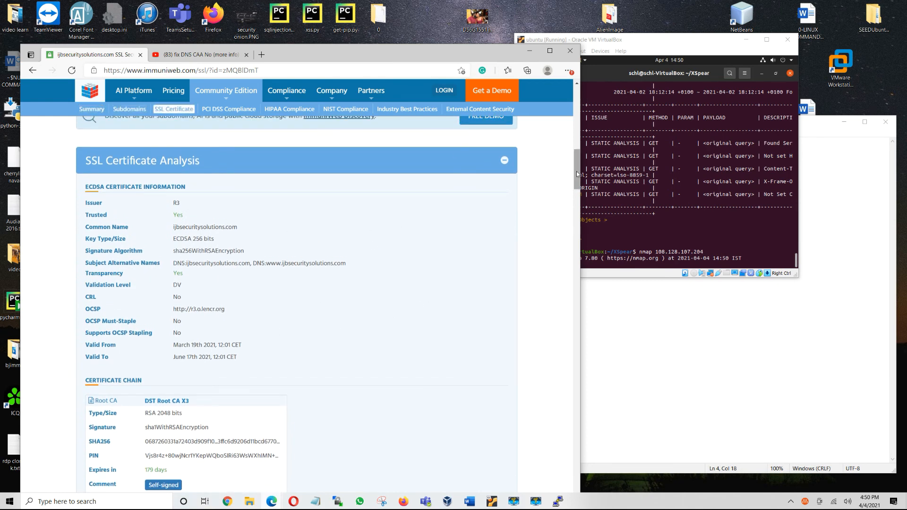
left_click_drag(577, 174, 576, 193)
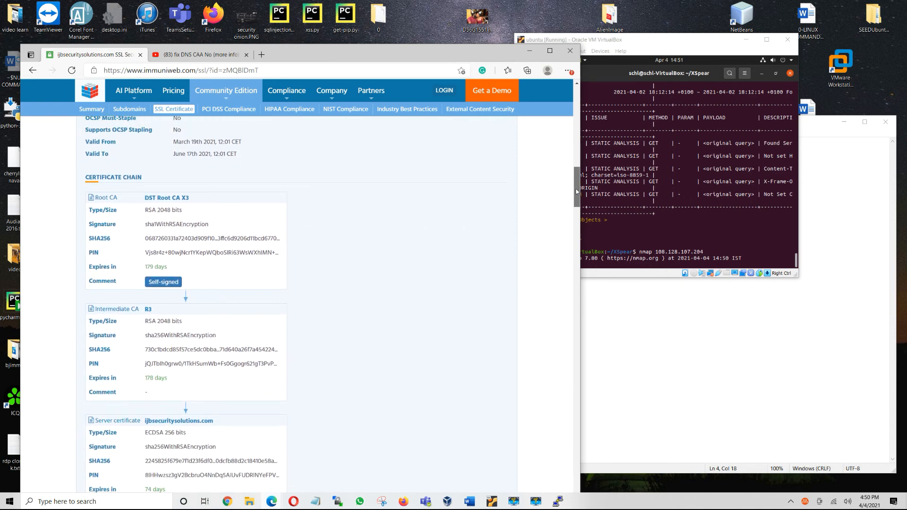
scroll(576, 191, "down", 1)
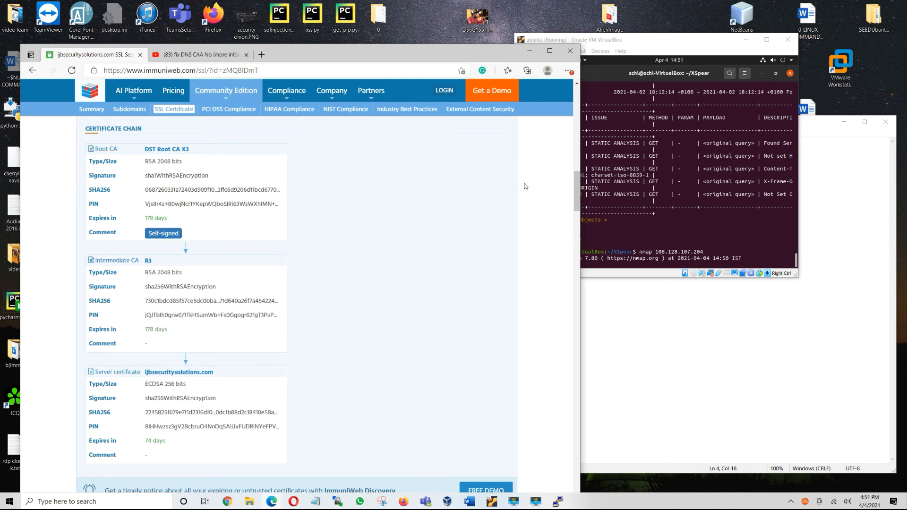
left_click_drag(576, 184, 576, 199)
mouse_move(576, 204)
left_mouse_down()
mouse_move(577, 212)
mouse_move(576, 194)
mouse_move(576, 212)
mouse_move(576, 192)
mouse_move(575, 204)
left_mouse_up()
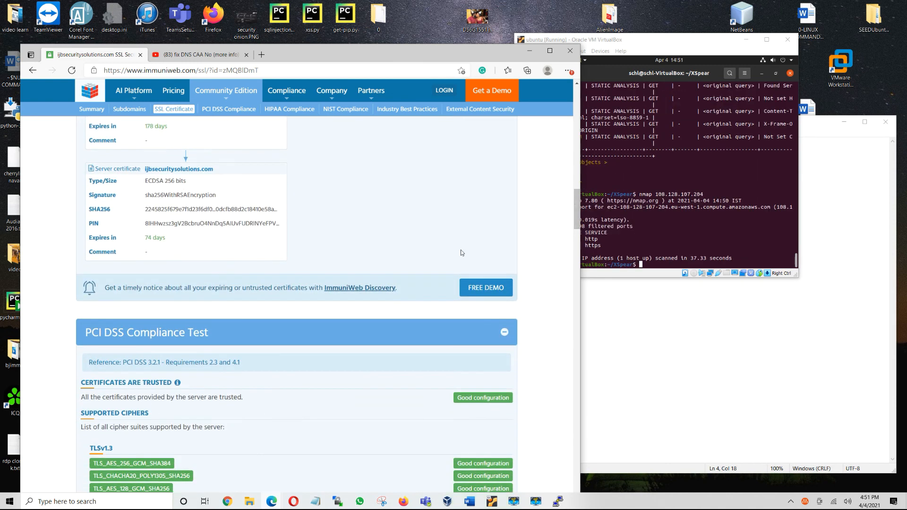
left_click_drag(576, 216, 576, 264)
left_click(671, 245)
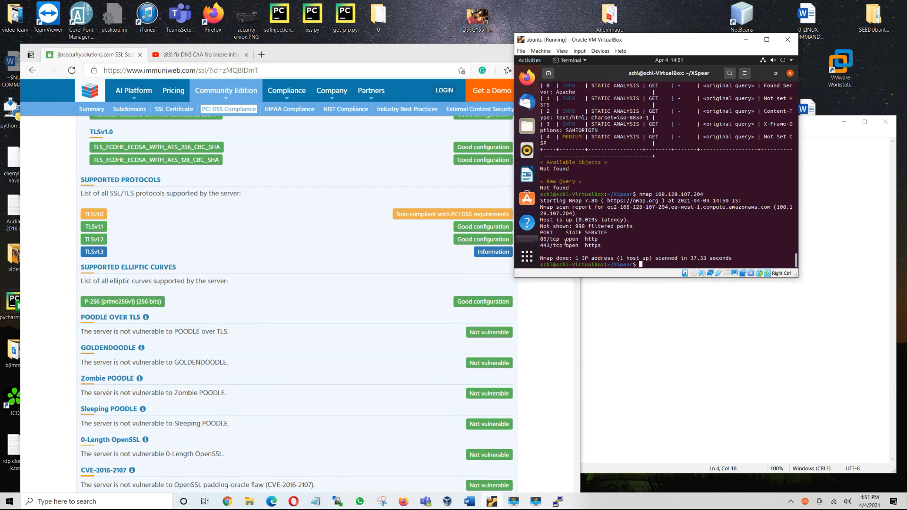
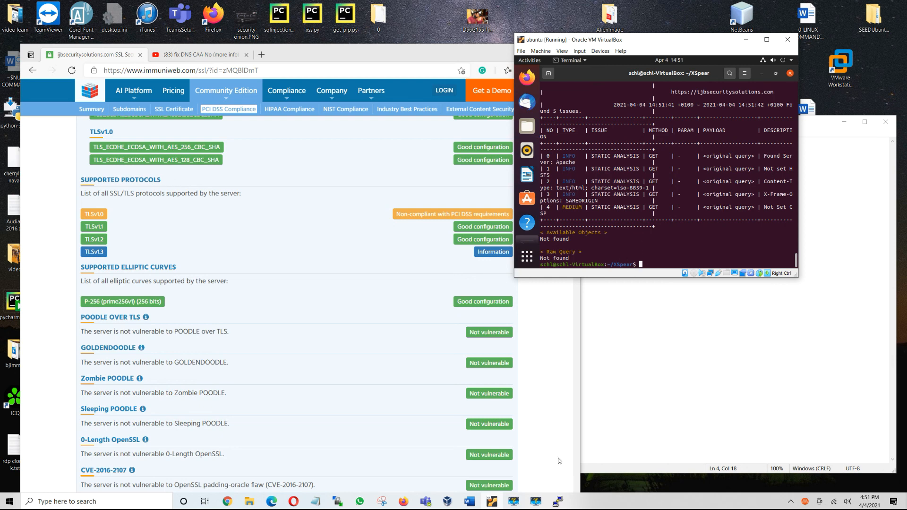
left_click(538, 502)
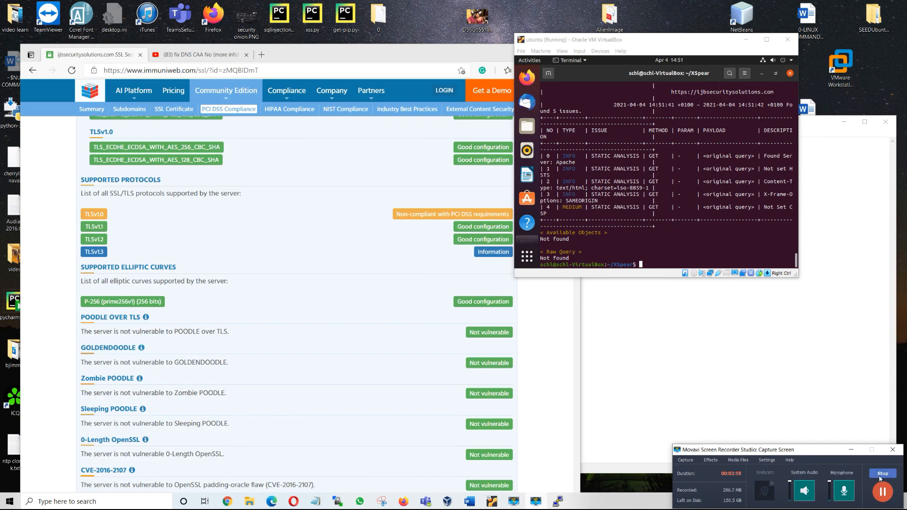